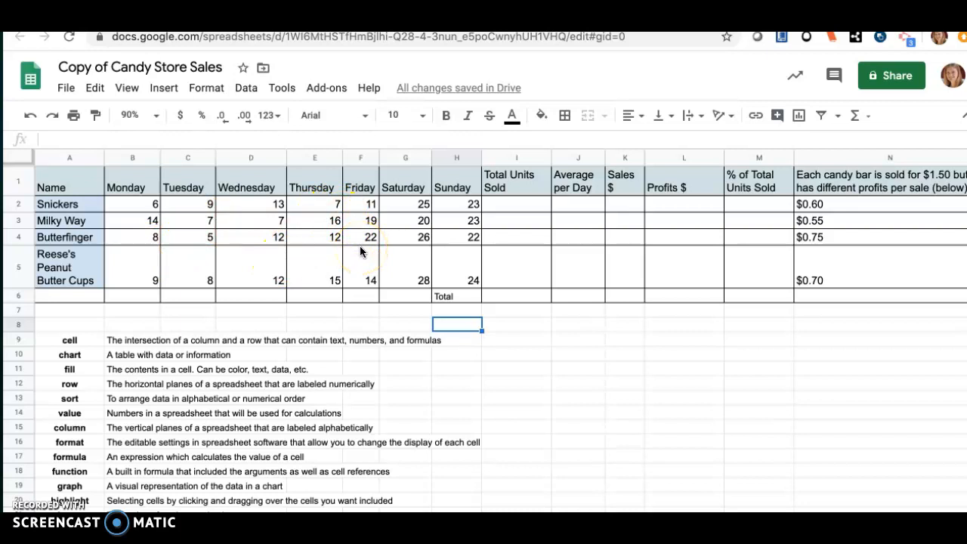
# - Sort the candy rows A2:N5 alphabetically by column A, from A to Z, keeping the header and Total rows out of the range
pyautogui.click(84, 204)
pyautogui.moveTo(84, 199); pyautogui.dragTo(827, 278)
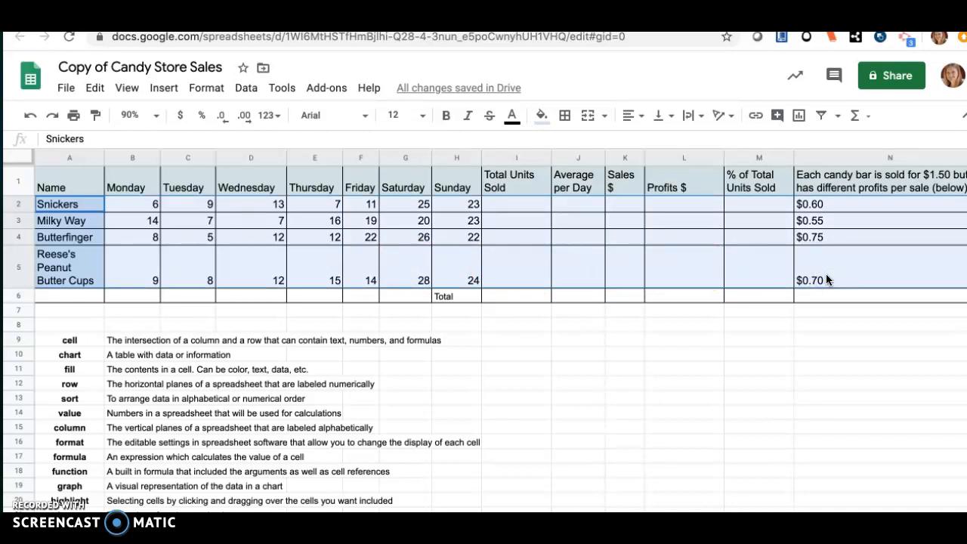
pyautogui.click(246, 90)
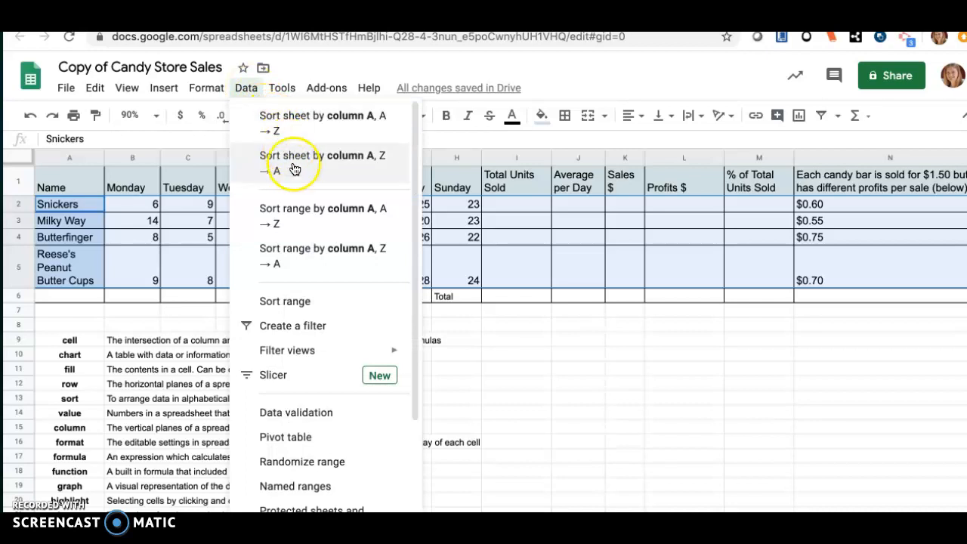
pyautogui.click(299, 217)
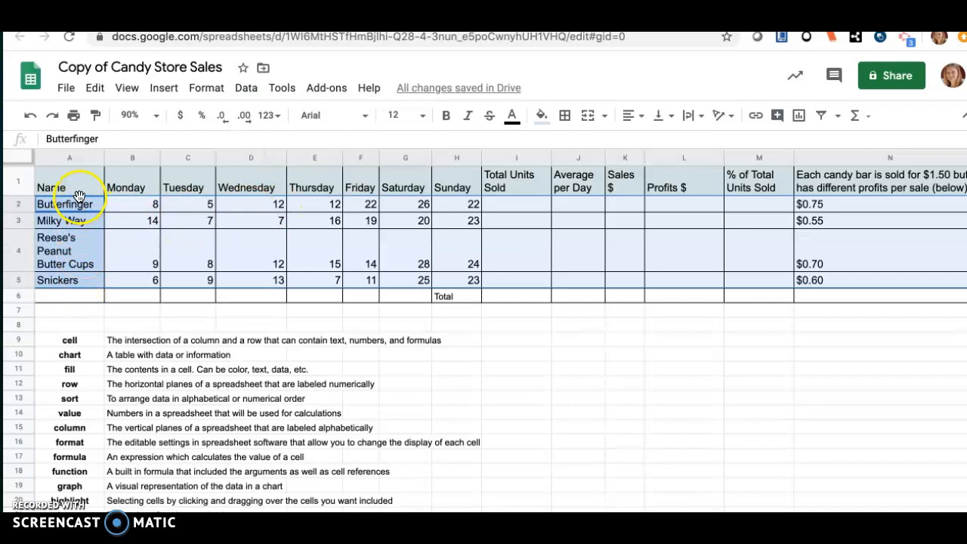
pyautogui.click(144, 246)
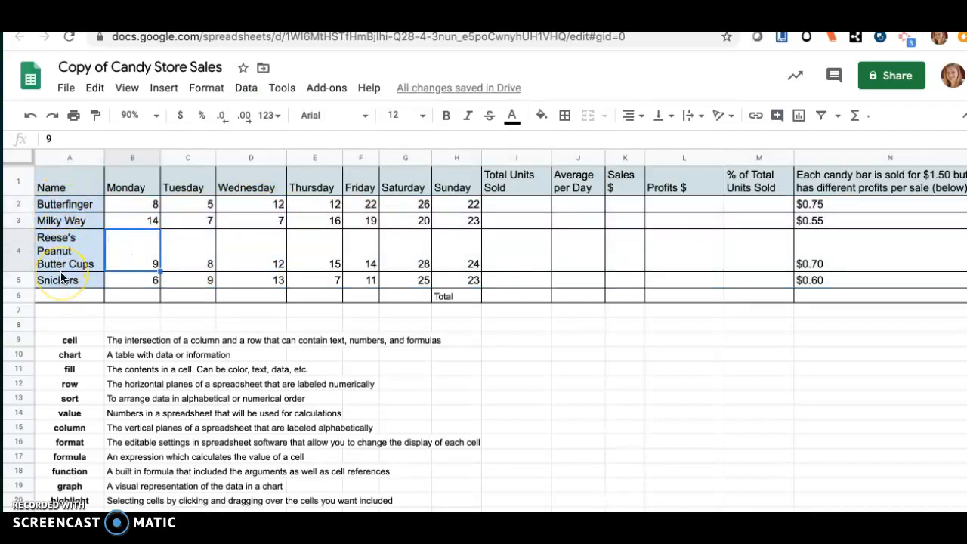
# - Calculate Butterfinger's Total Units Sold in I2 with =SUM(B2:H2)
pyautogui.click(505, 207)
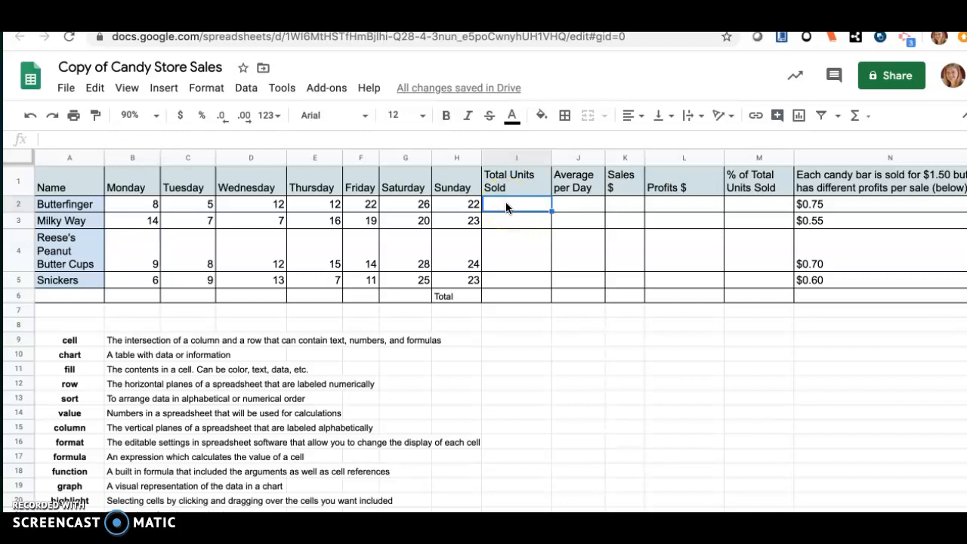
pyautogui.click(861, 117)
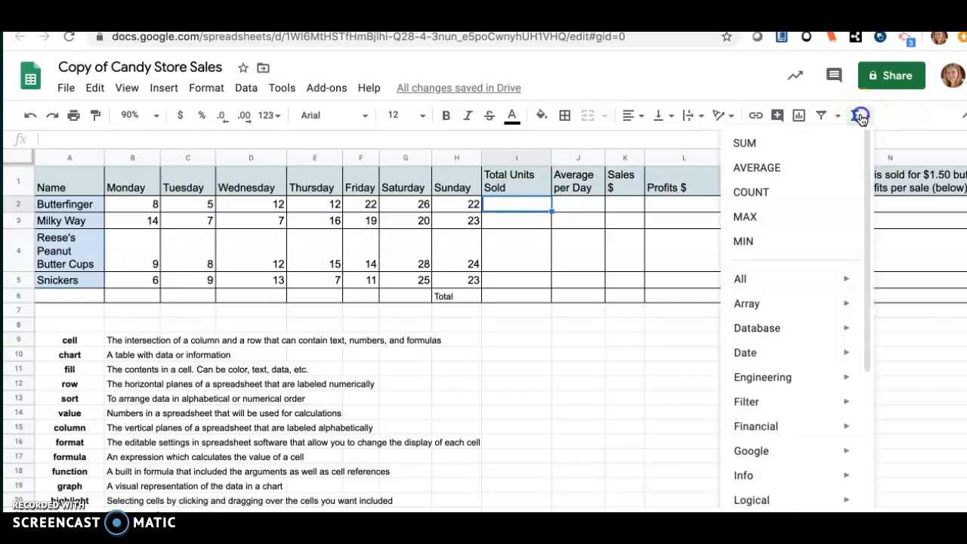
pyautogui.click(806, 145)
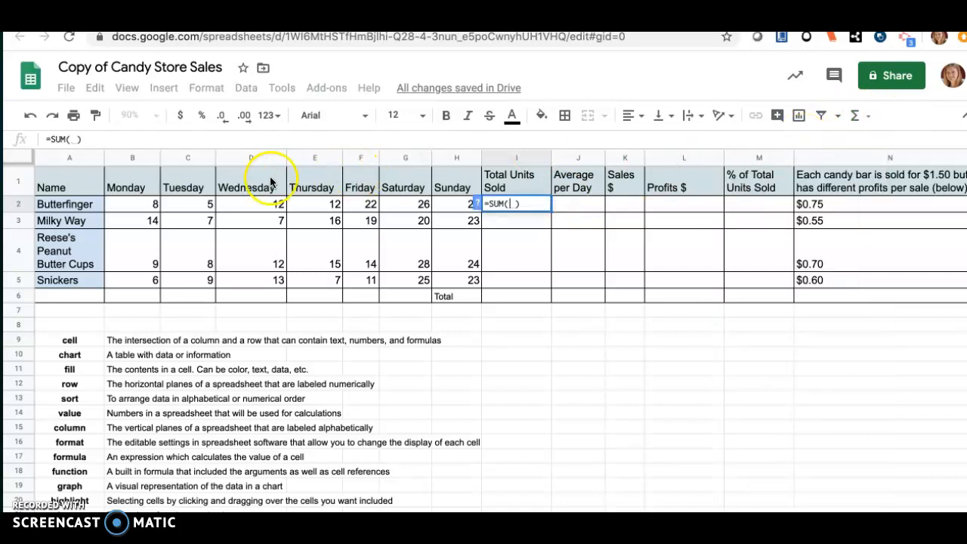
pyautogui.moveTo(151, 205); pyautogui.dragTo(433, 216)
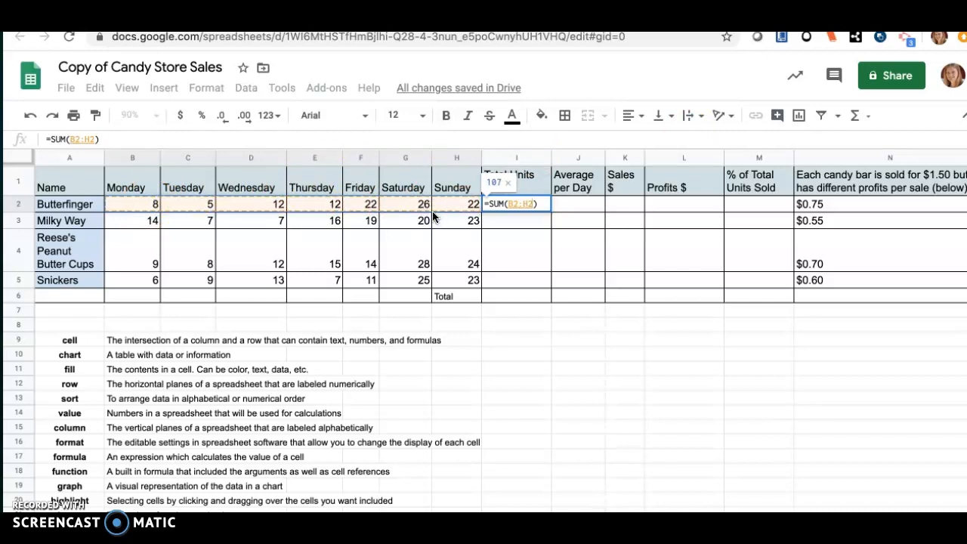
pyautogui.press('Return')
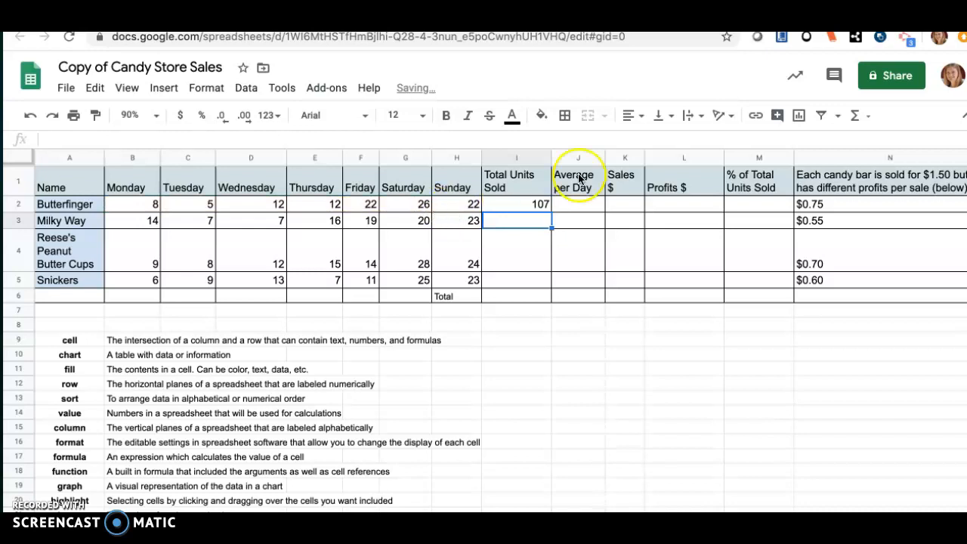
# - Calculate Milky Way's Total Units Sold in I3 with =SUM(B3:H3)
pyautogui.click(862, 115)
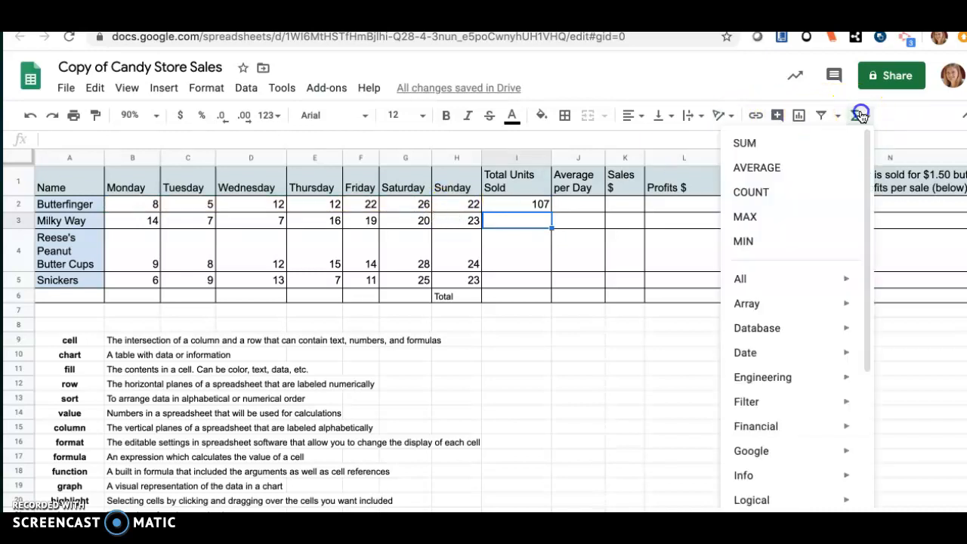
pyautogui.click(817, 143)
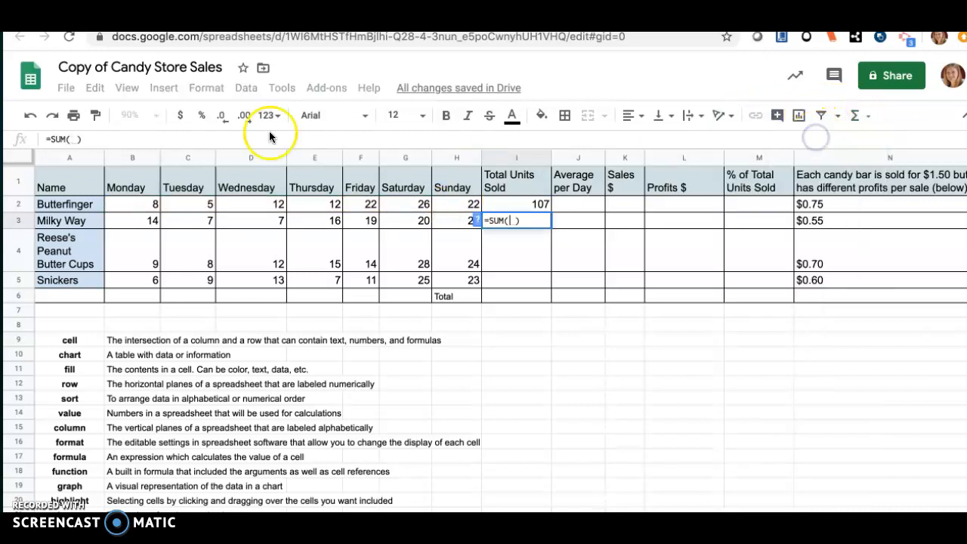
pyautogui.click(155, 220)
pyautogui.moveTo(184, 220); pyautogui.dragTo(460, 219)
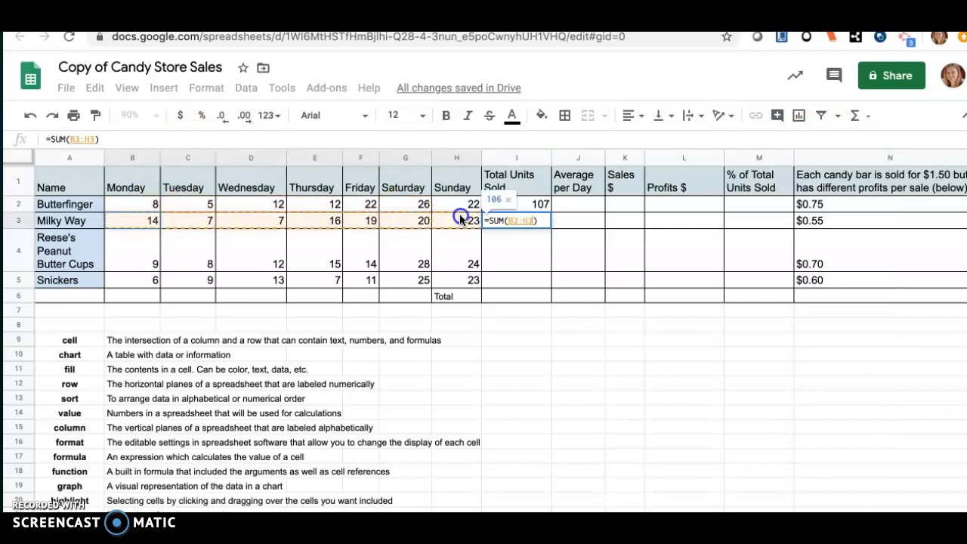
pyautogui.press('Return')
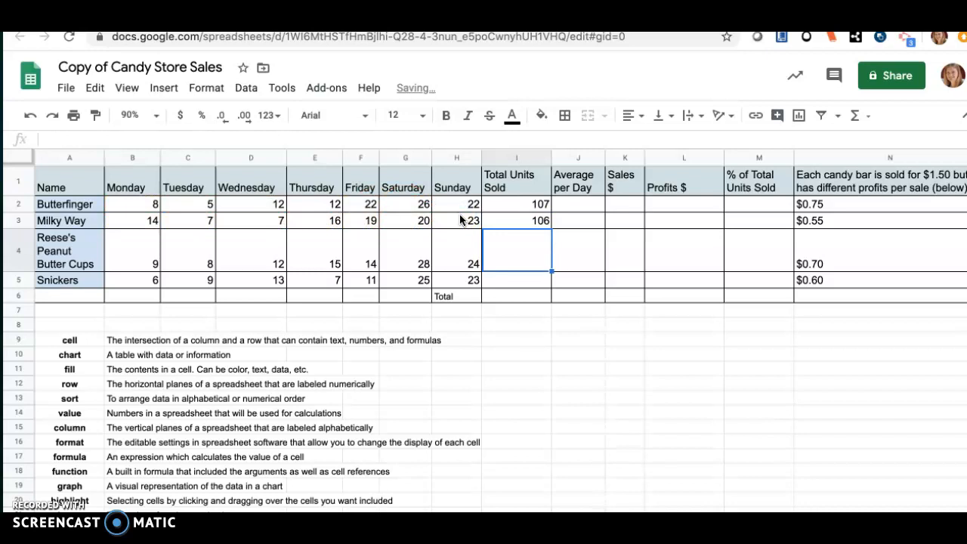
# - Fill the sum formula from I3 down to I5 for Reese's Peanut Butter Cups and Snickers
pyautogui.click(517, 242)
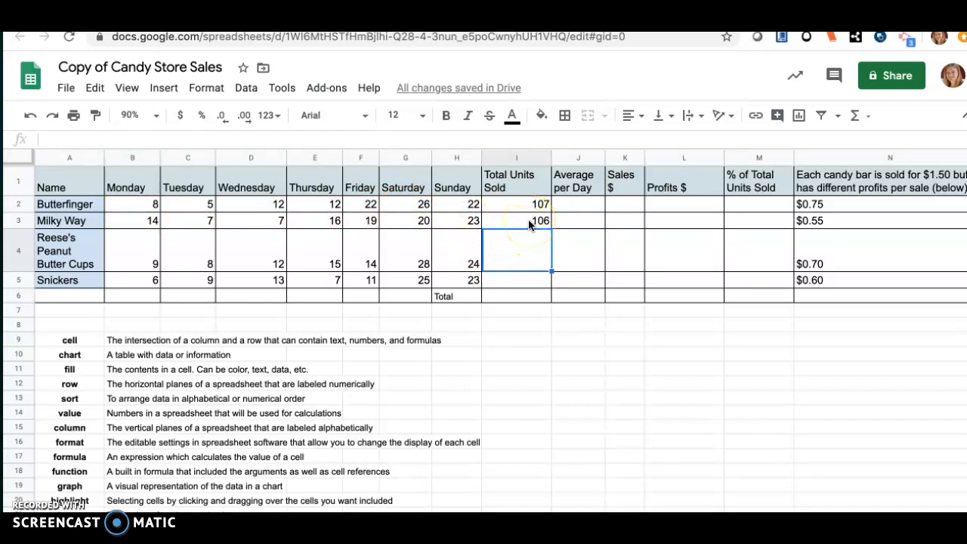
pyautogui.click(528, 219)
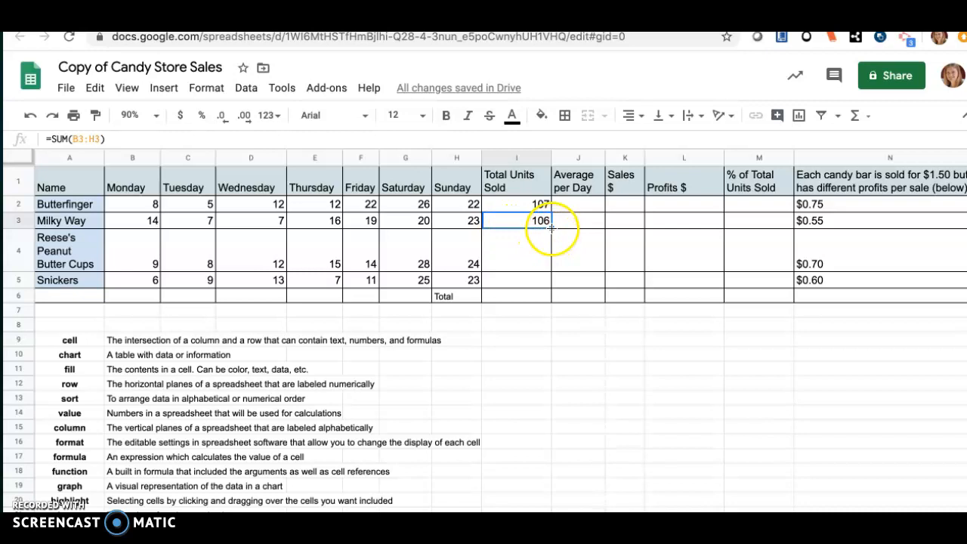
pyautogui.moveTo(551, 229); pyautogui.dragTo(552, 280)
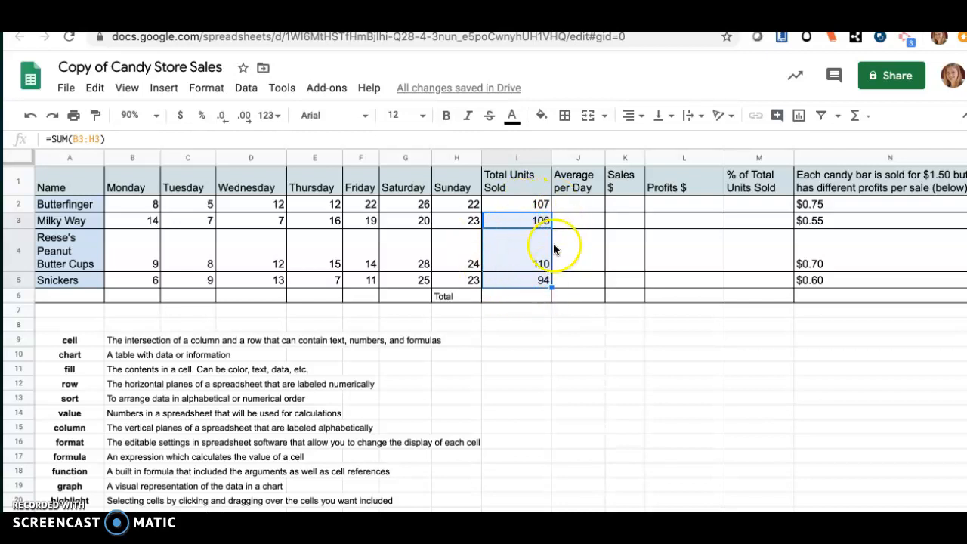
# - Add up all units sold in the Total row, entering =SUM(I2:I5) in I6
pyautogui.click(520, 300)
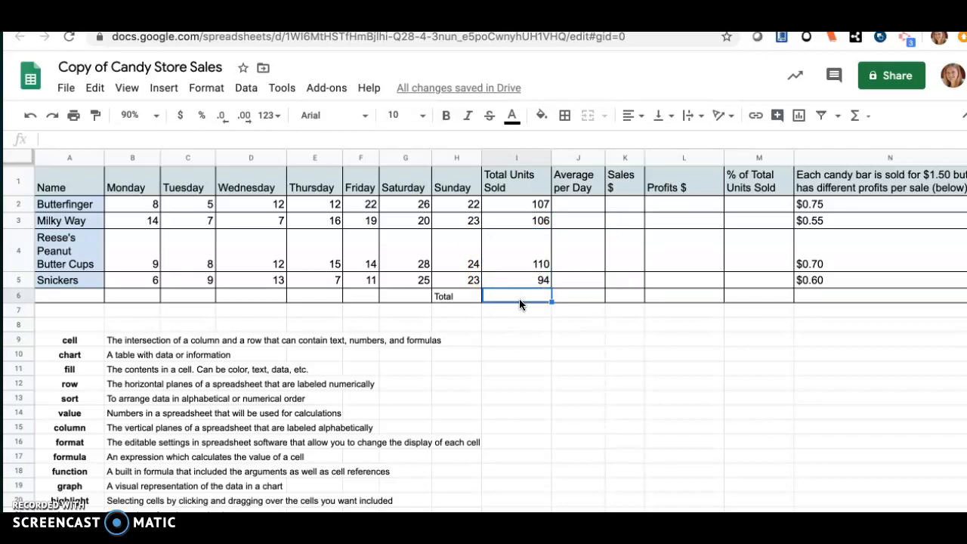
pyautogui.click(867, 117)
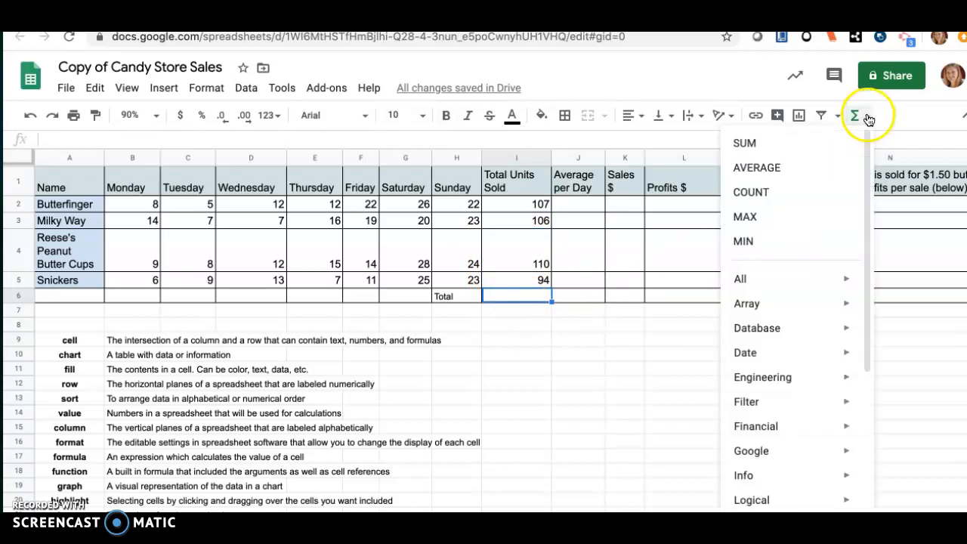
pyautogui.click(834, 143)
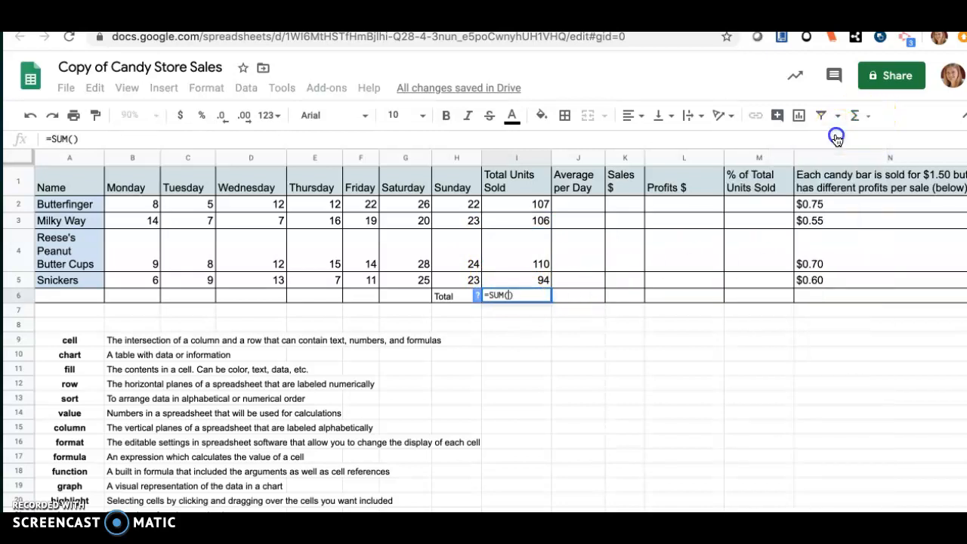
pyautogui.click(541, 206)
pyautogui.moveTo(541, 205); pyautogui.dragTo(534, 278)
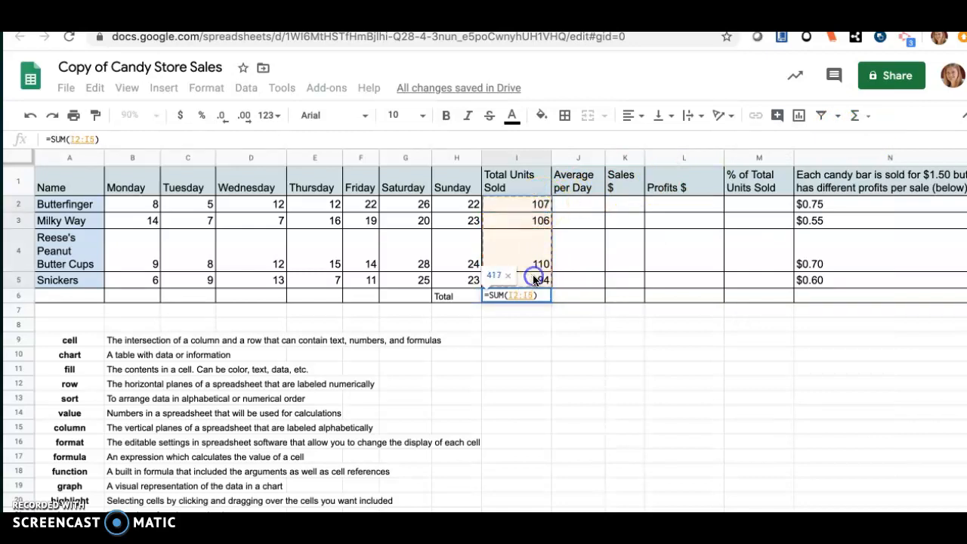
pyautogui.press('Return')
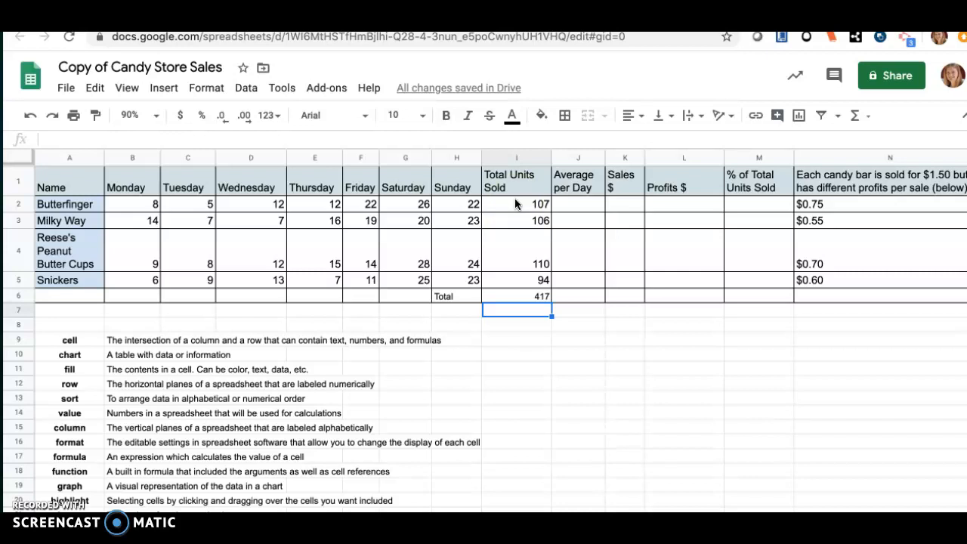
# - Calculate Butterfinger's Average per Day in J2 with =AVERAGE(B2:H2)
pyautogui.click(578, 208)
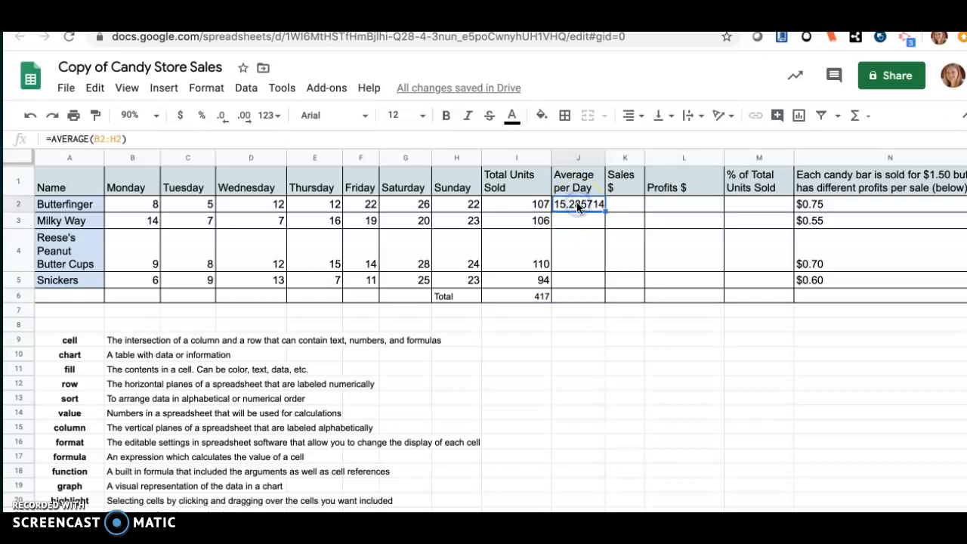
pyautogui.click(859, 116)
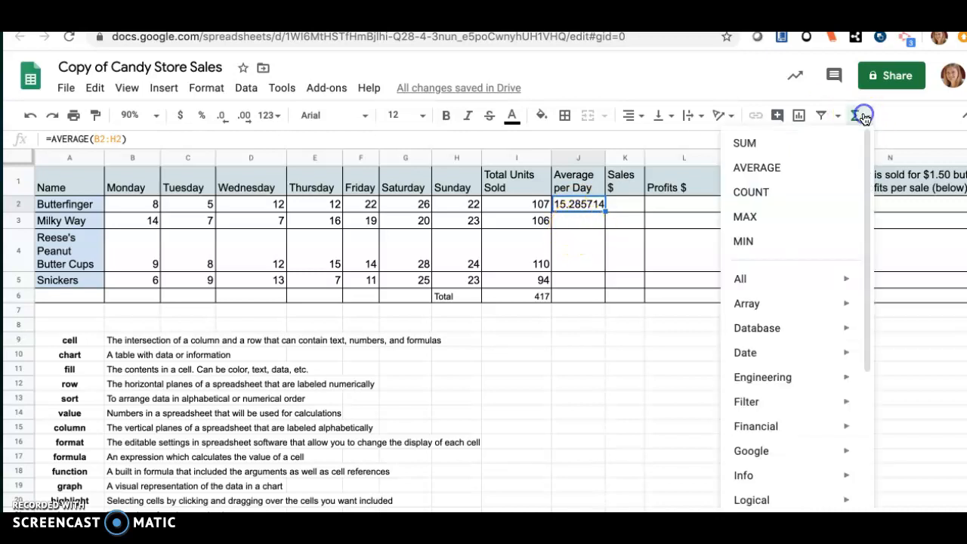
pyautogui.click(802, 166)
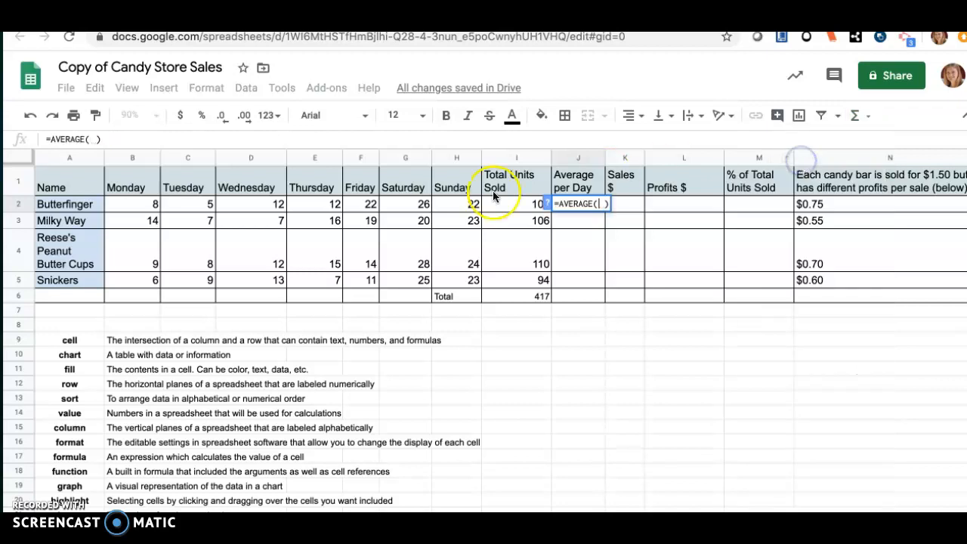
pyautogui.moveTo(138, 198); pyautogui.dragTo(465, 203)
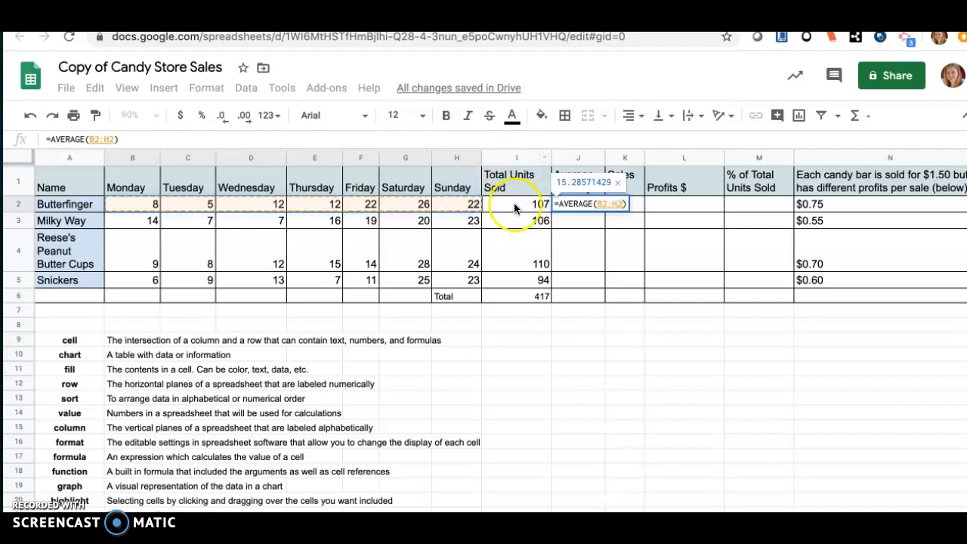
pyautogui.press('Return')
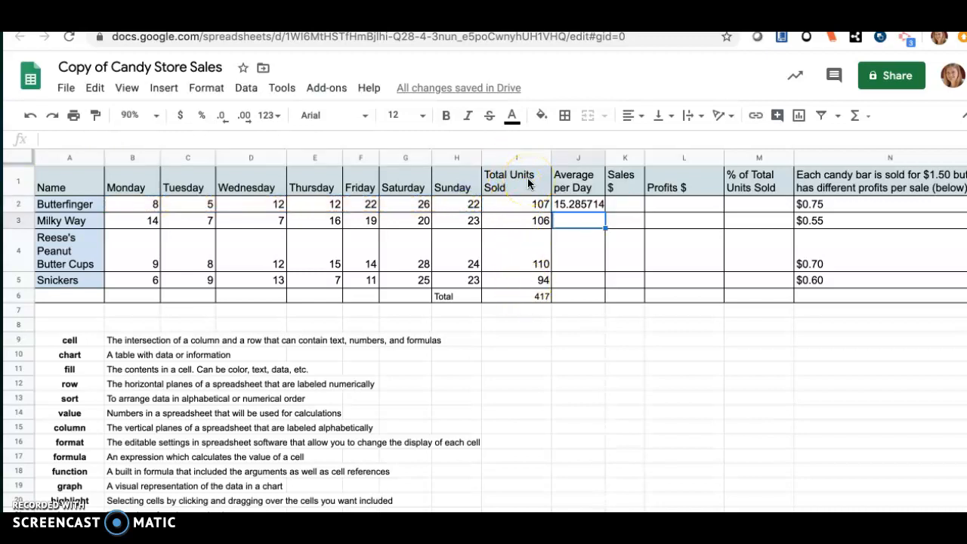
# - Calculate Milky Way's Average per Day in J3 with =AVERAGE(B3:H3) and fill the formula down to J5
pyautogui.click(861, 120)
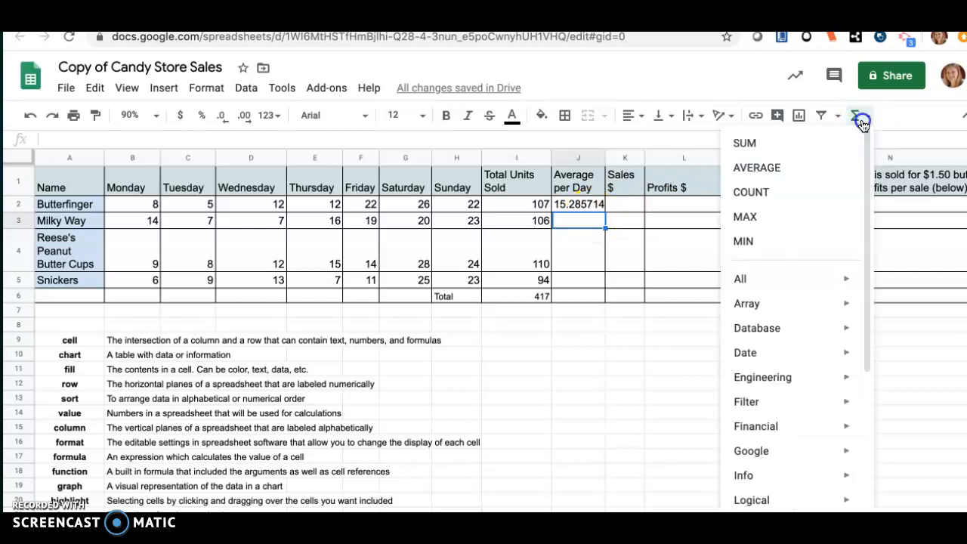
pyautogui.click(815, 167)
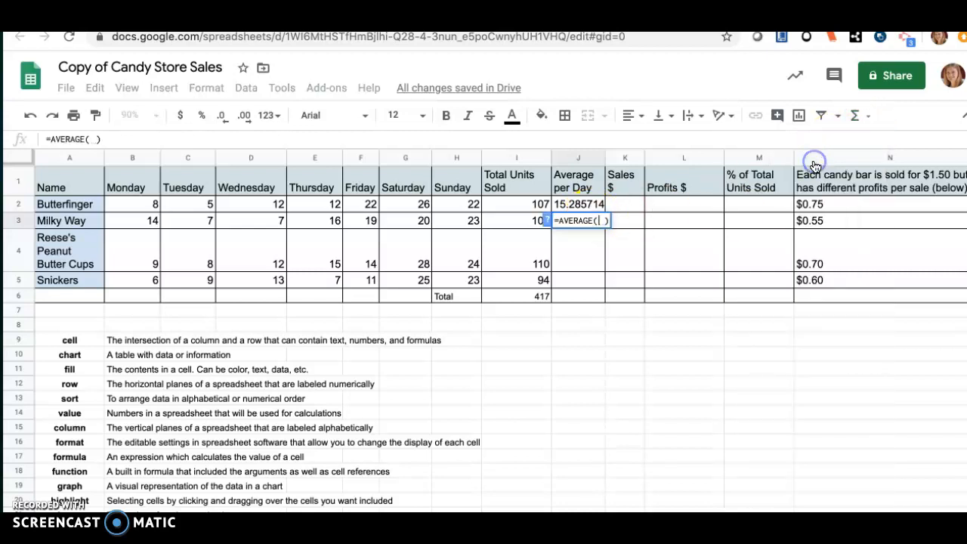
pyautogui.click(151, 220)
pyautogui.moveTo(151, 220); pyautogui.dragTo(452, 220)
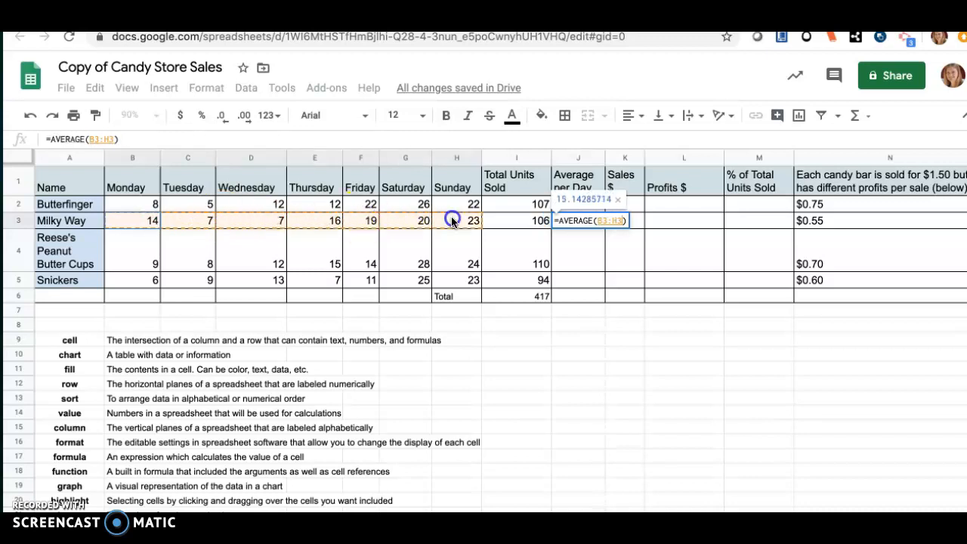
pyautogui.moveTo(452, 220); pyautogui.dragTo(453, 220)
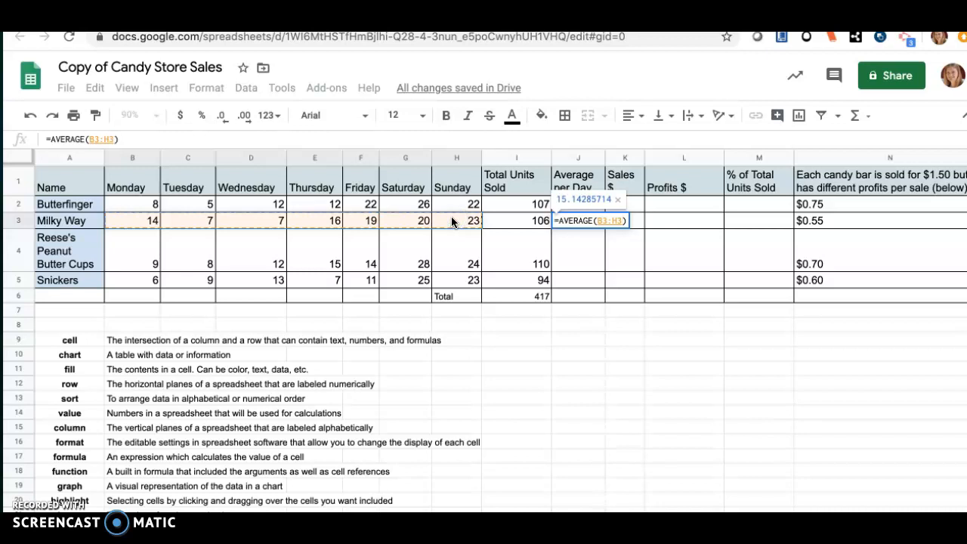
pyautogui.press('Return')
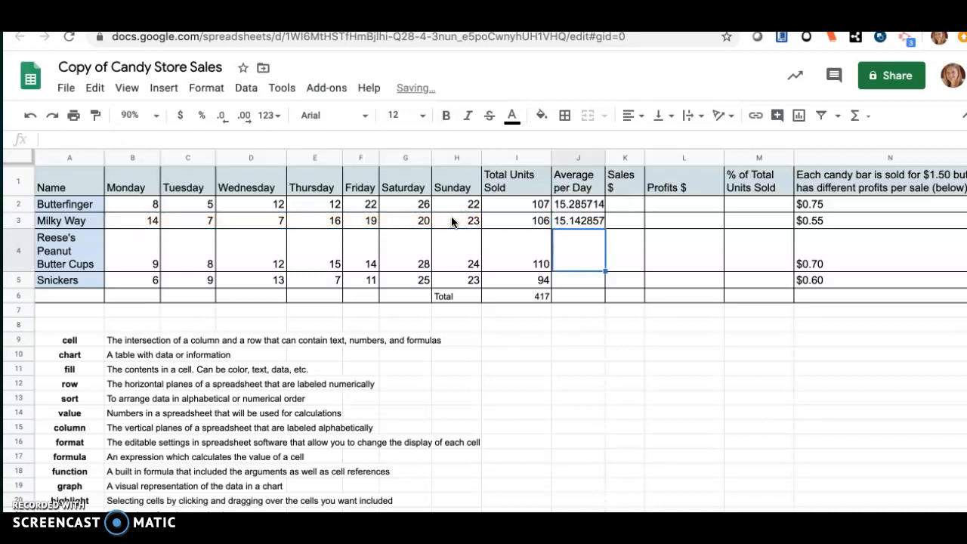
pyautogui.click(584, 221)
pyautogui.moveTo(605, 229); pyautogui.dragTo(604, 279)
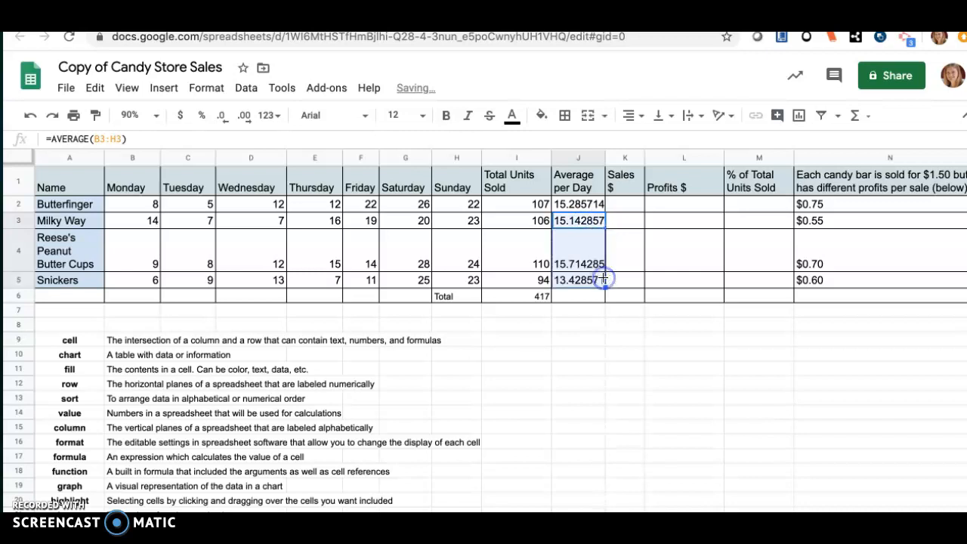
# - Calculate Butterfinger's Sales $ in K2 with the formula =I2*1.5
pyautogui.click(625, 205)
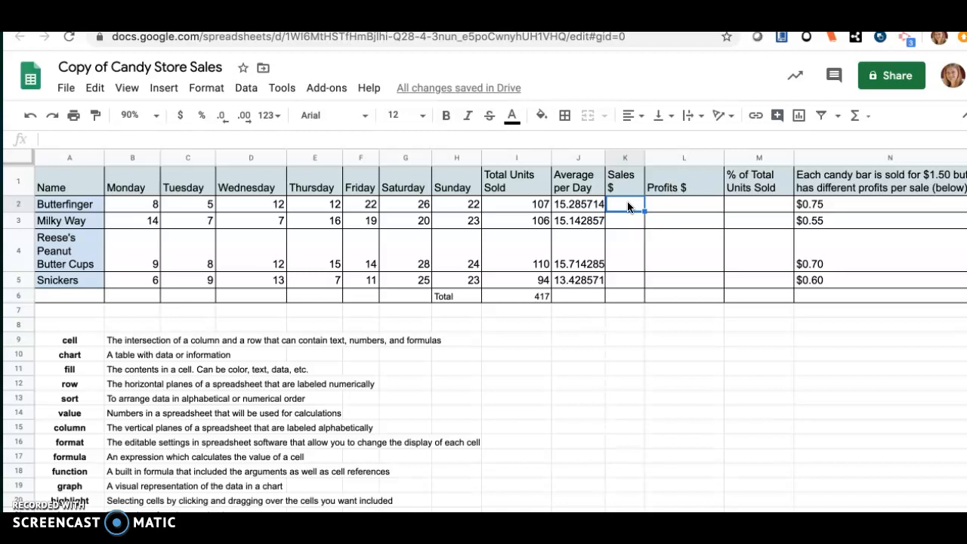
pyautogui.write('=')
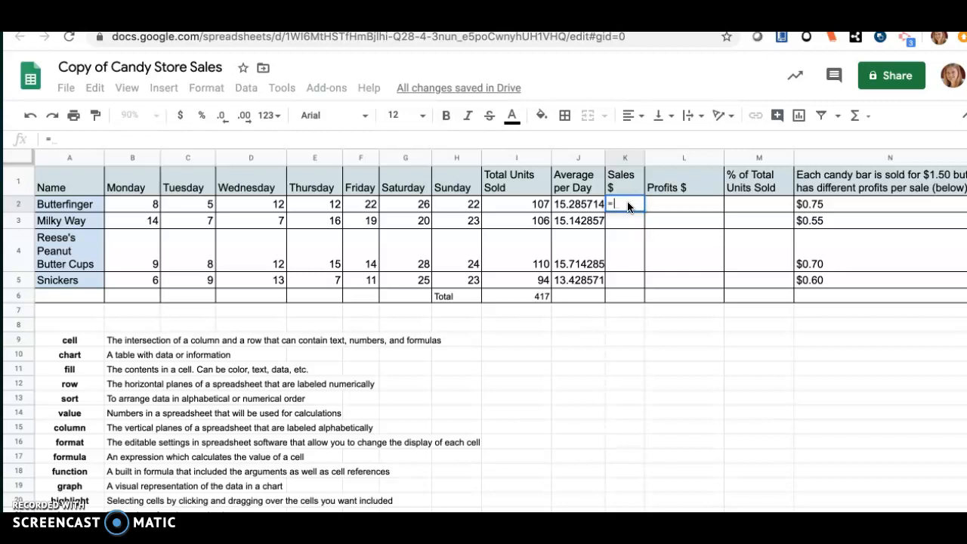
pyautogui.click(503, 205)
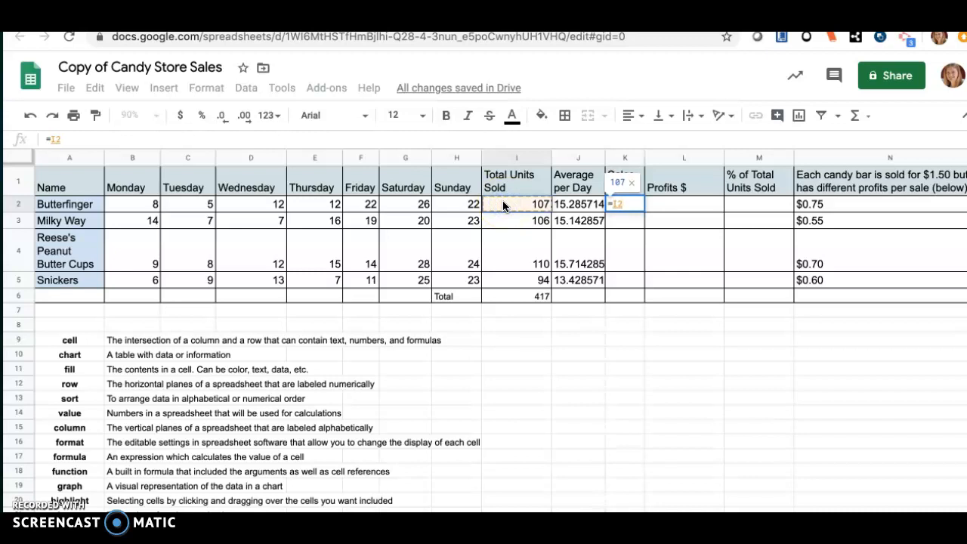
pyautogui.write('*')
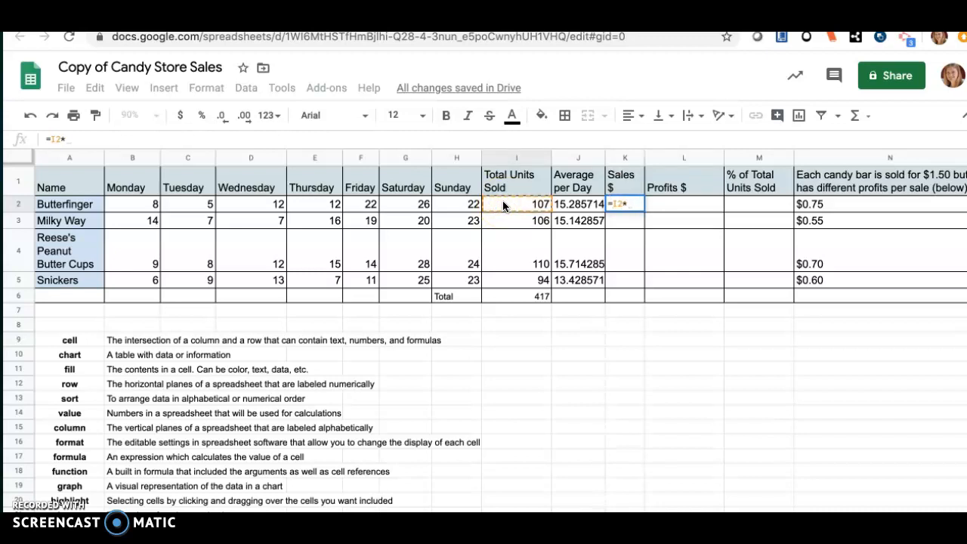
pyautogui.write('1.5')
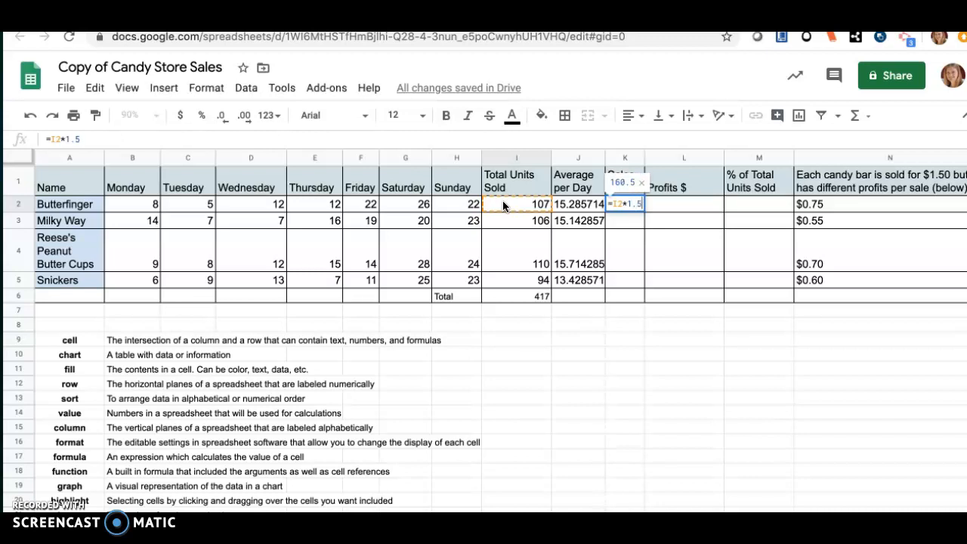
pyautogui.press('Return')
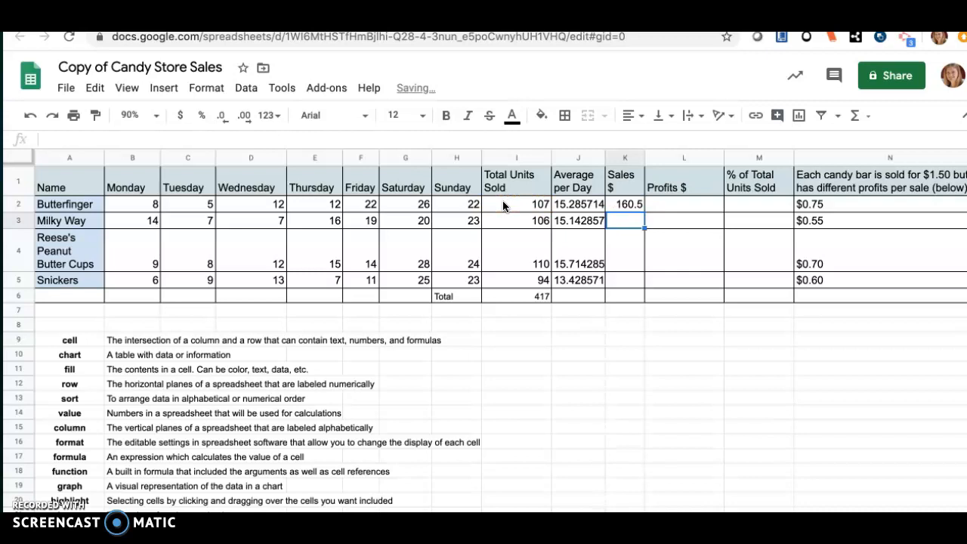
# - Calculate Milky Way's Sales $ in K3 with the formula =I3*1.5
pyautogui.click(627, 212)
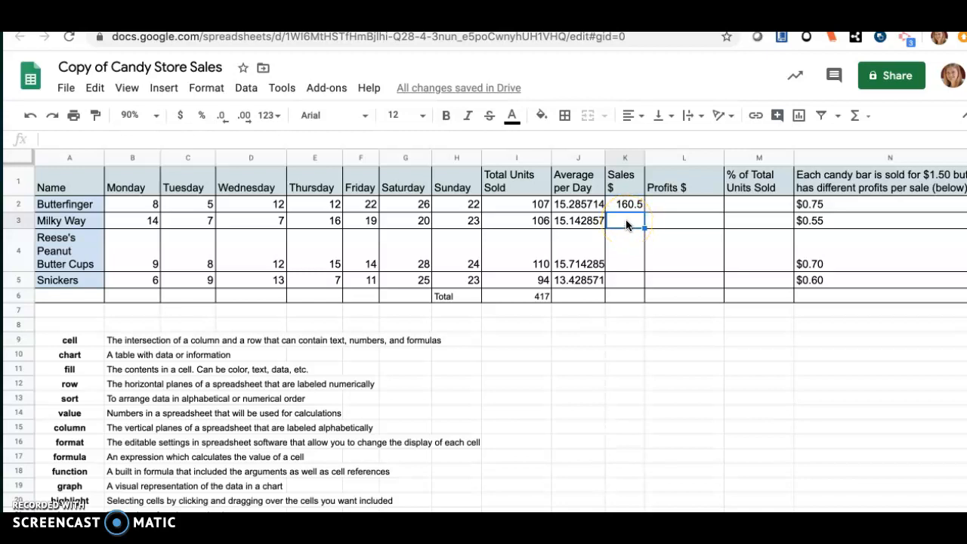
pyautogui.write('=')
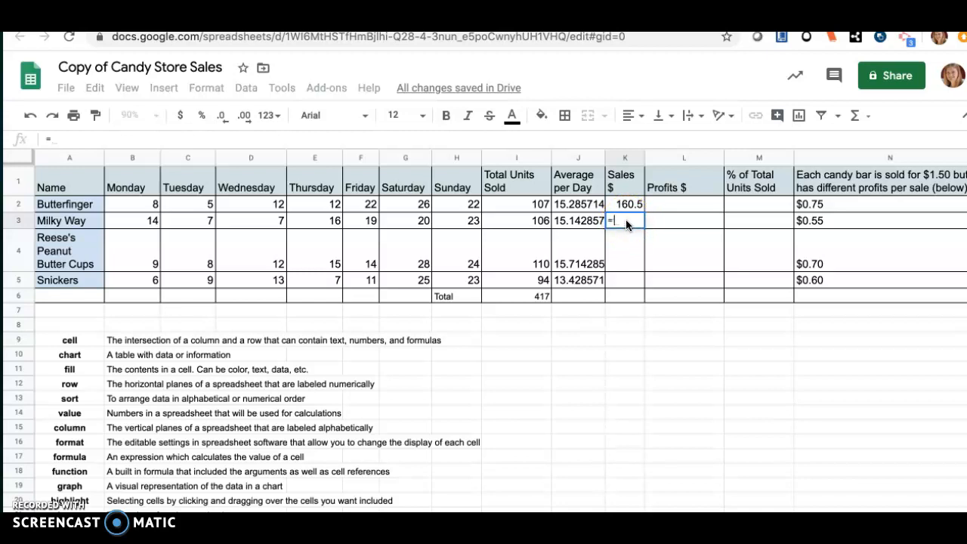
pyautogui.click(529, 220)
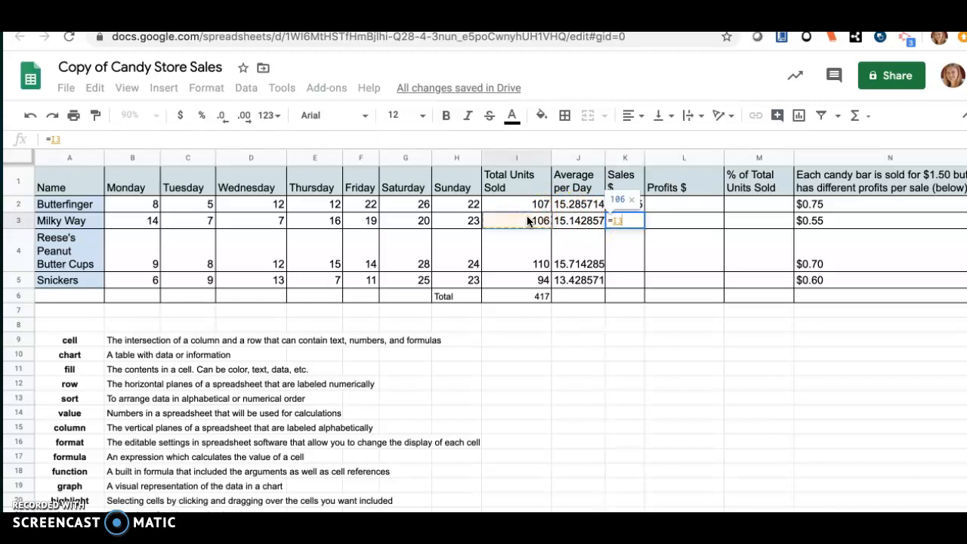
pyautogui.write('*')
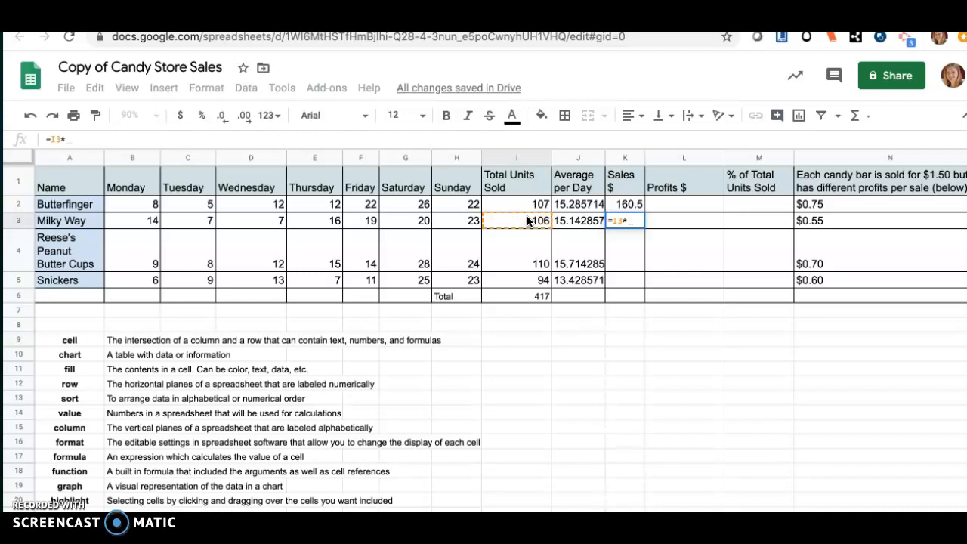
pyautogui.write('1')
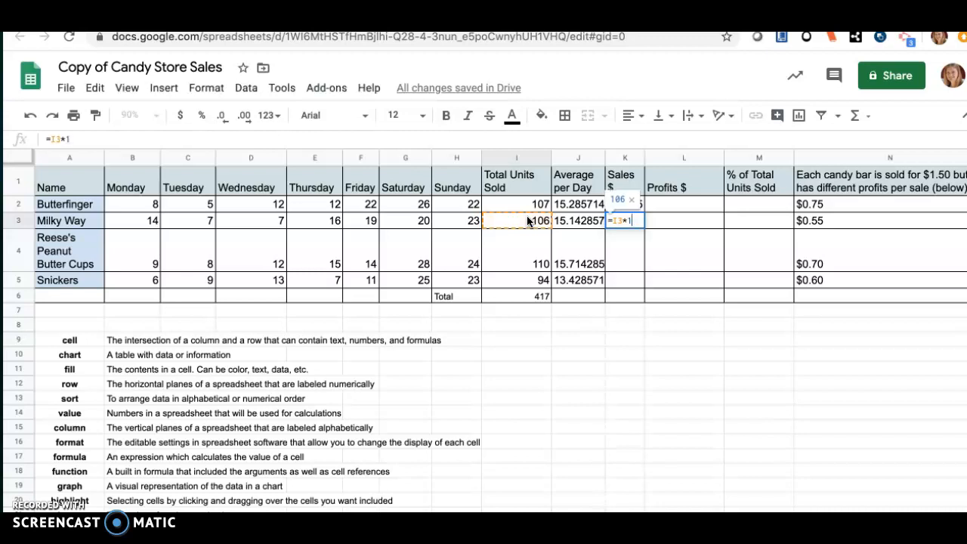
pyautogui.write('.5')
pyautogui.press('Return')
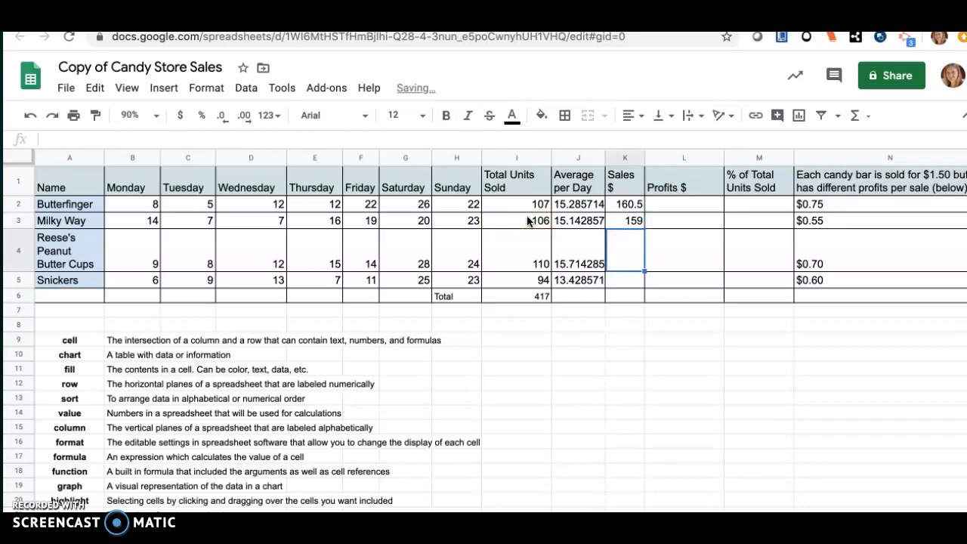
# - Calculate the Sales $ for Reese's Peanut Butter Cups in K4 with the formula =I4*1.5
pyautogui.write('=')
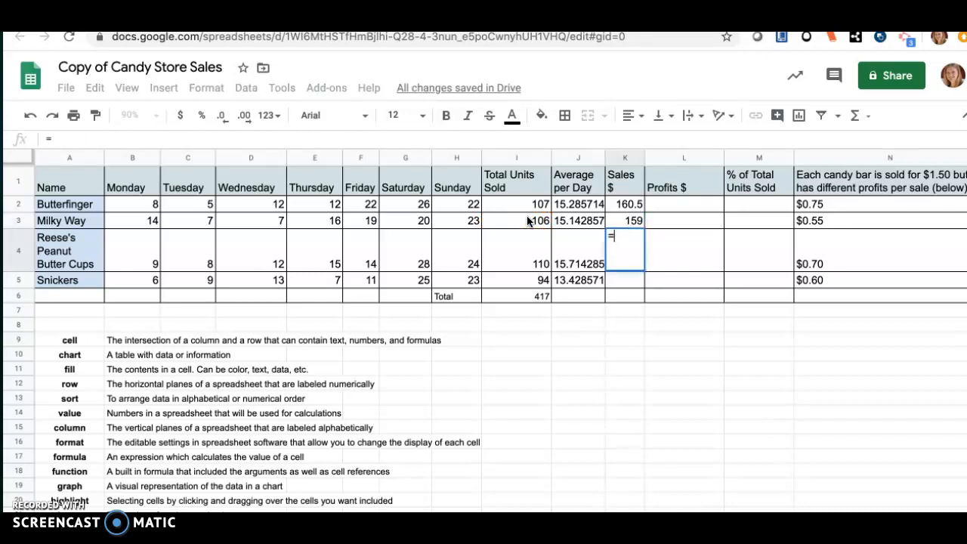
pyautogui.click(512, 264)
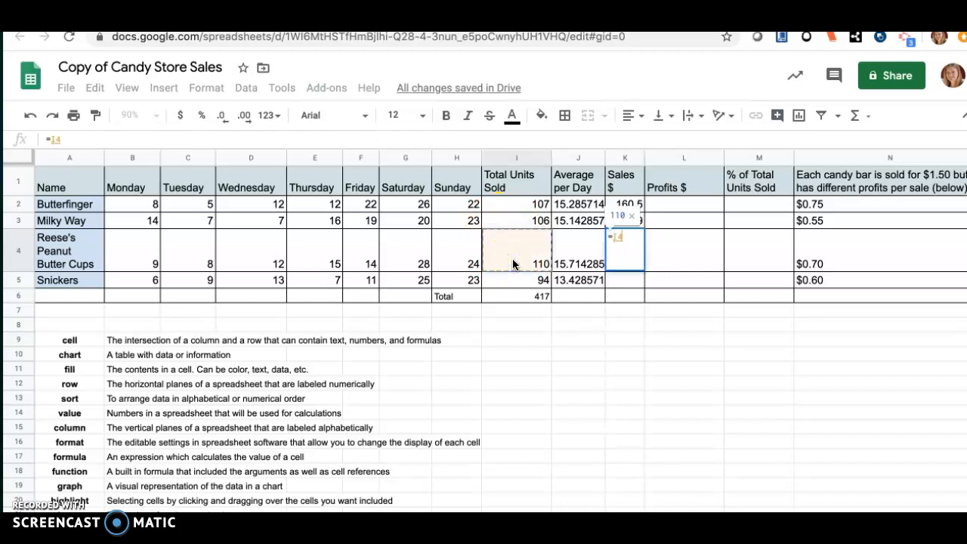
pyautogui.write('*')
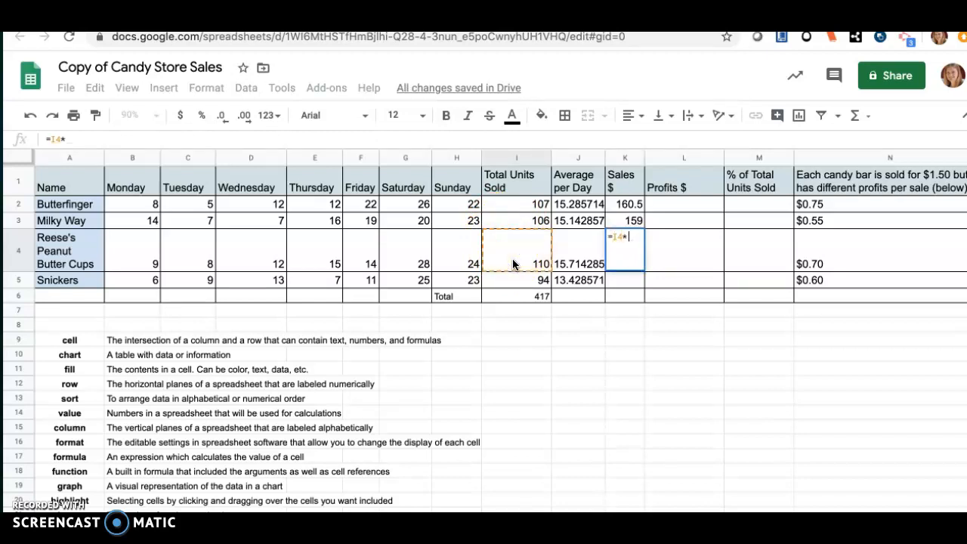
pyautogui.write('1.5')
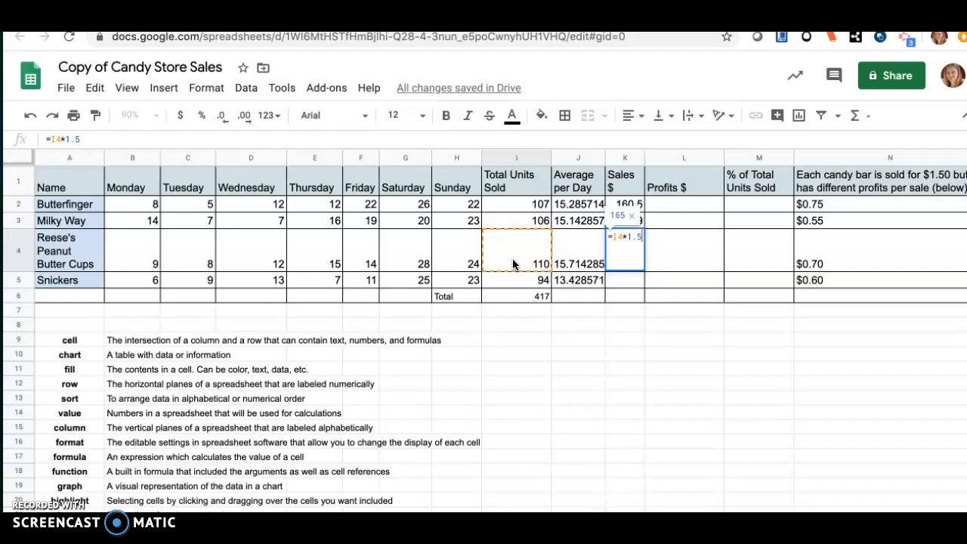
pyautogui.press('Return')
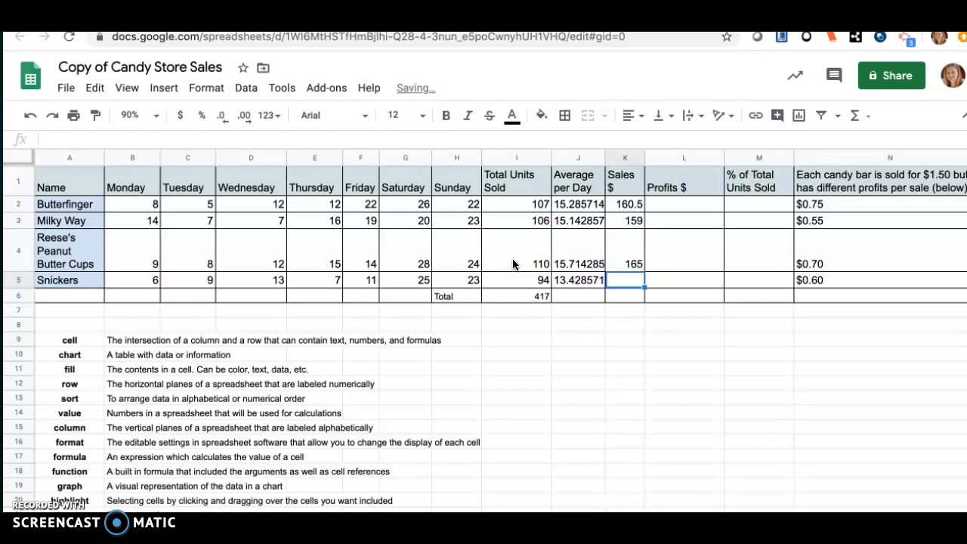
# - Calculate Snickers' Sales $ in K5 with the formula =I5*1.5
pyautogui.write('=')
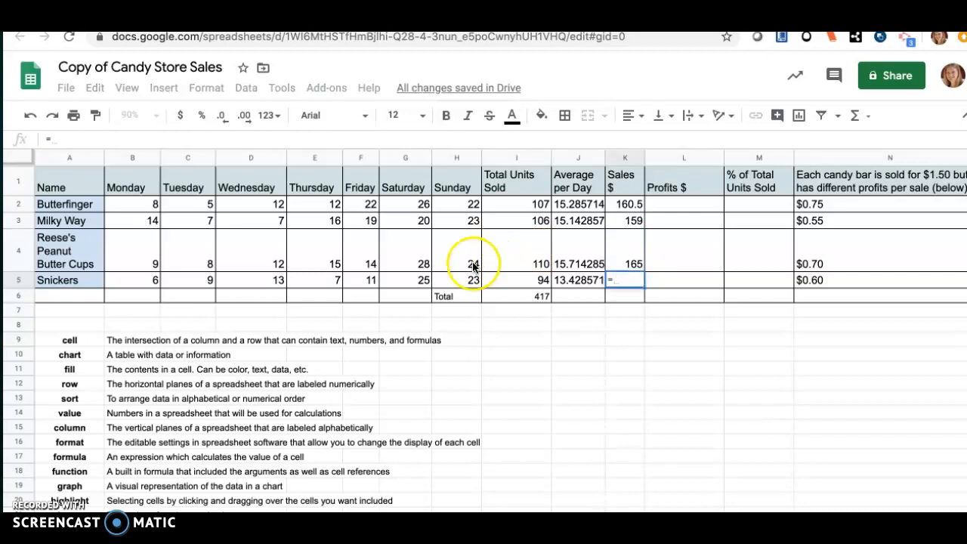
pyautogui.click(515, 282)
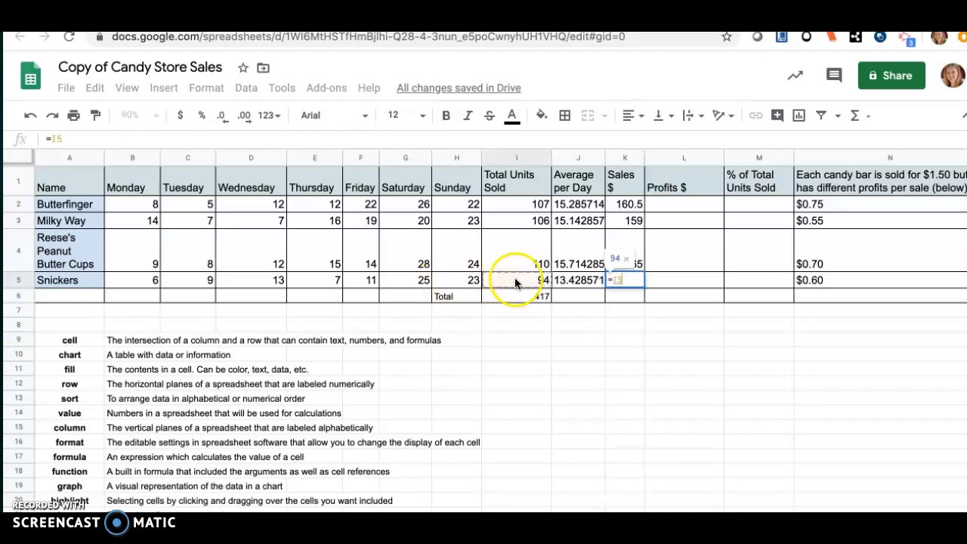
pyautogui.write('*')
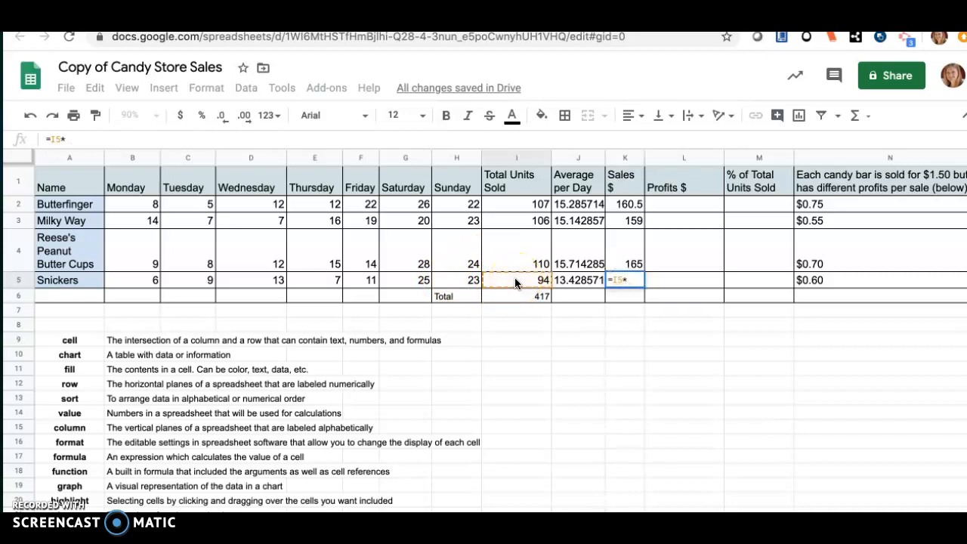
pyautogui.write('1.5')
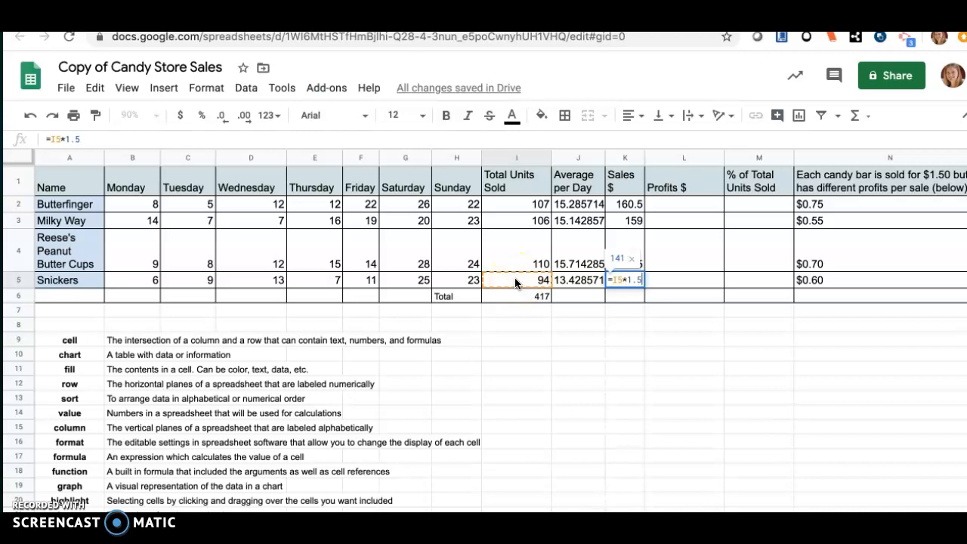
pyautogui.press('Return')
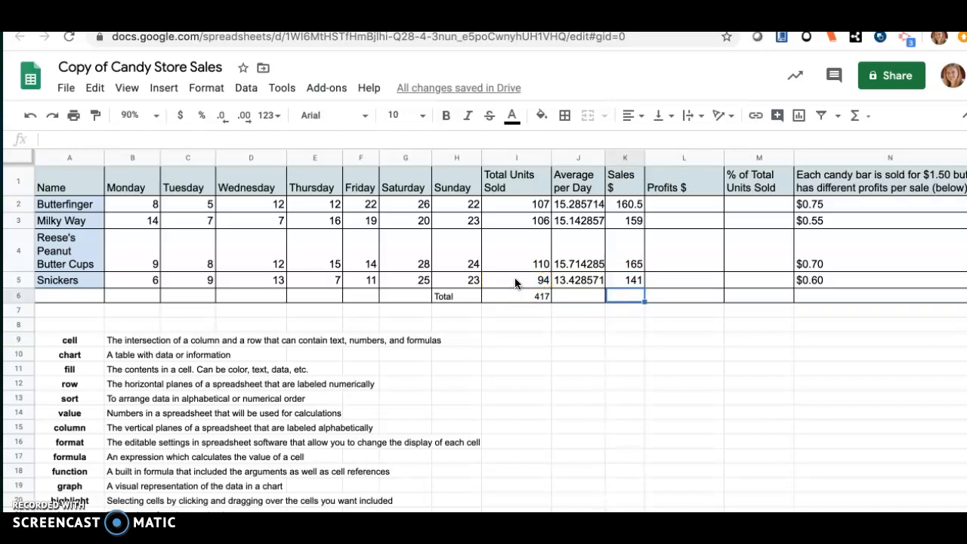
# - Add up the sales of all four candies in the Total row, using the SUM function over K2:K5 in K6
pyautogui.click(631, 300)
pyautogui.click(867, 119)
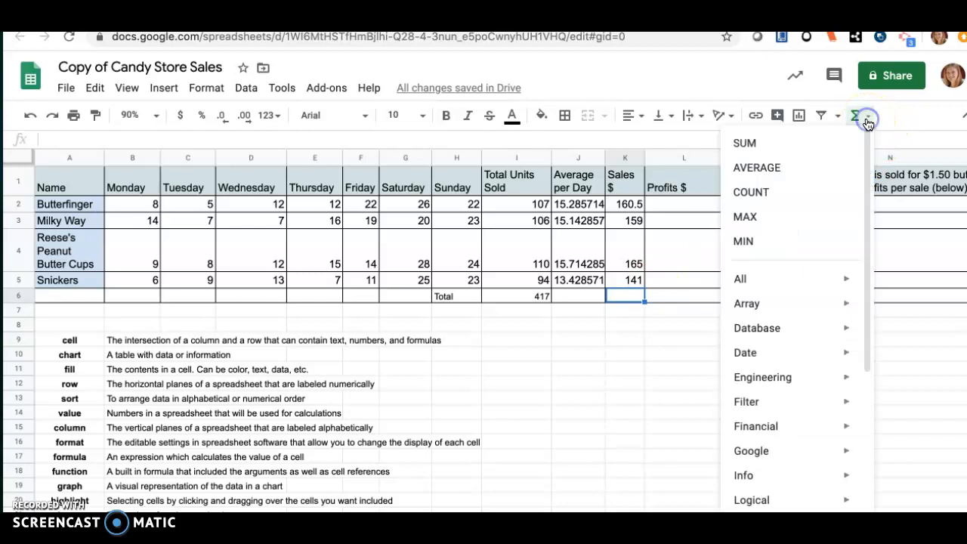
pyautogui.click(795, 143)
pyautogui.click(630, 205)
pyautogui.moveTo(630, 204); pyautogui.dragTo(626, 278)
pyautogui.press('Return')
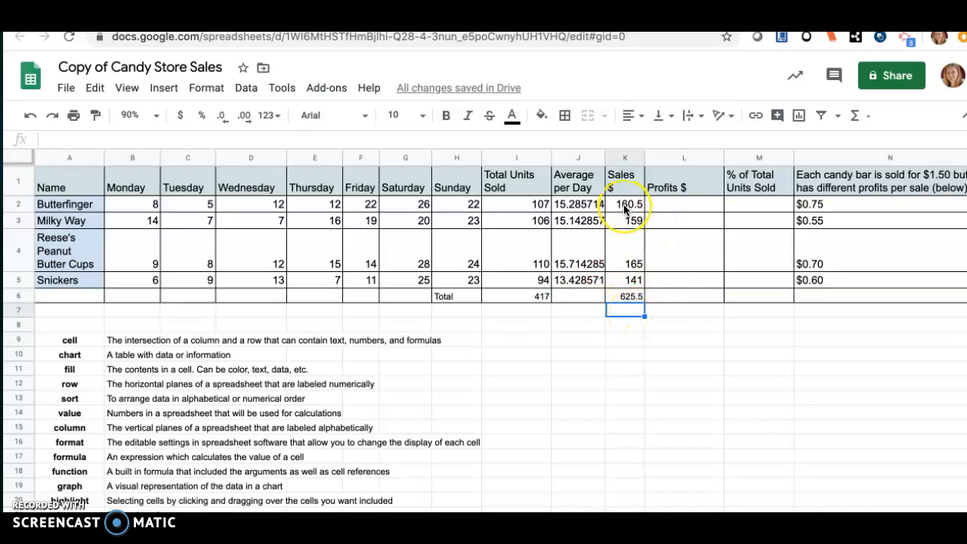
# - Format the Sales $ values in K2:K6 as currency and widen column K to fit them
pyautogui.moveTo(625, 210); pyautogui.dragTo(624, 293)
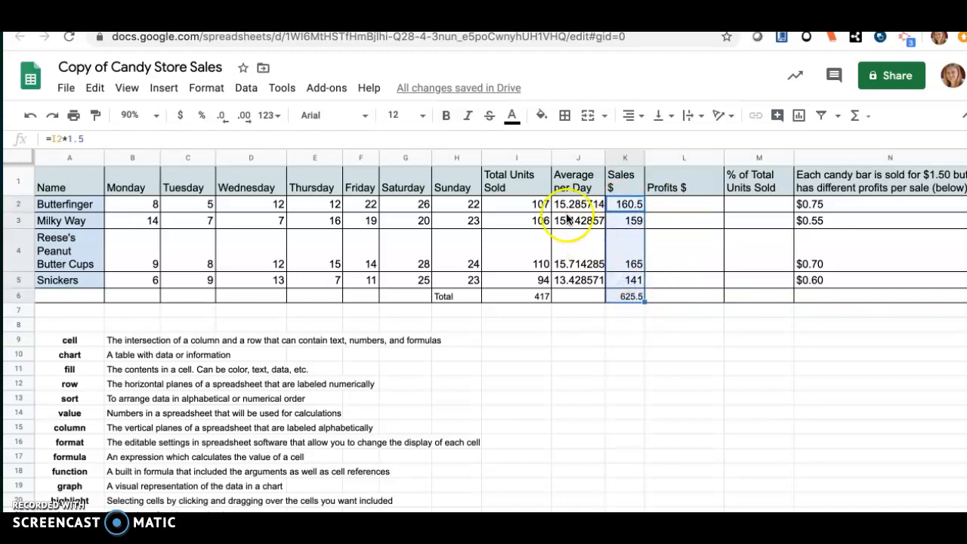
pyautogui.click(180, 119)
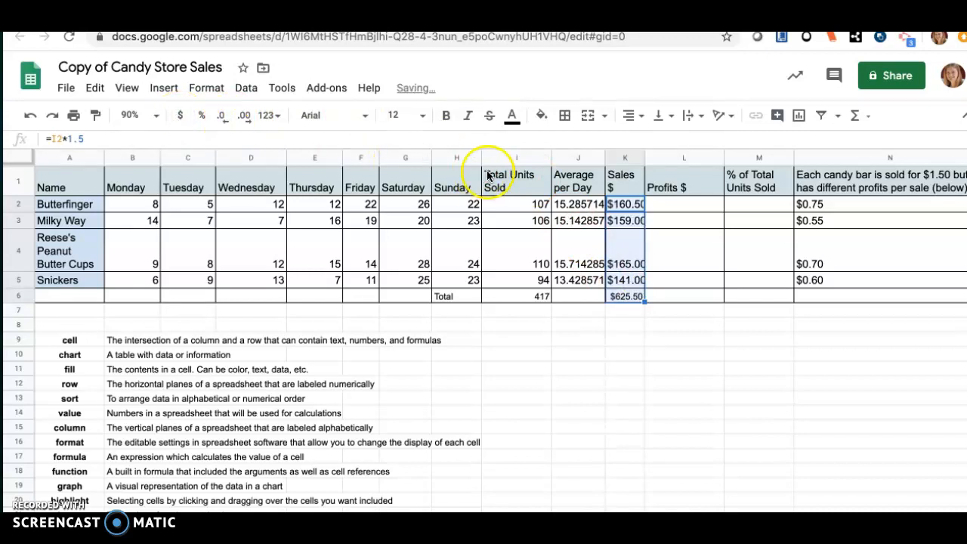
pyautogui.moveTo(644, 155); pyautogui.dragTo(656, 155)
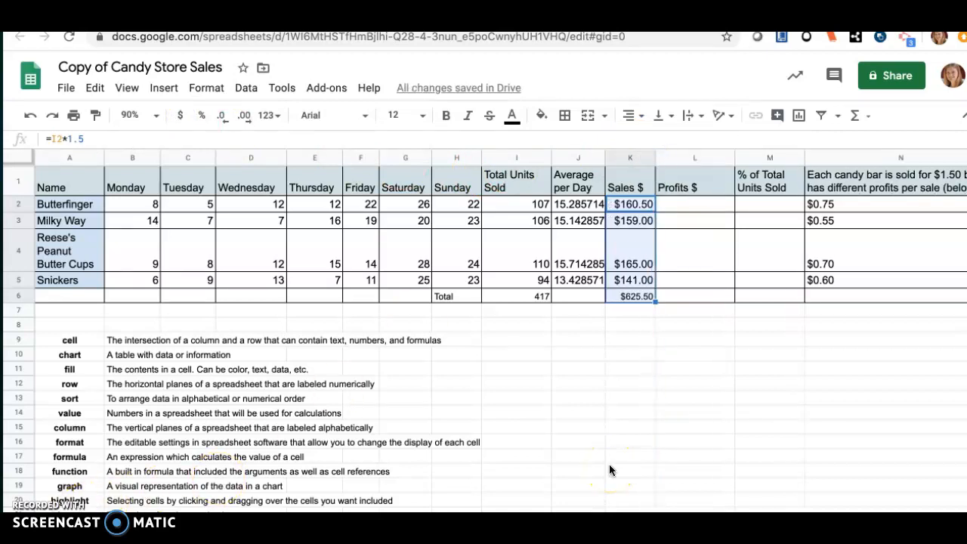
# - Calculate Butterfinger's Profits $ in L2 by multiplying units sold by profit per sale, =I2*N2
pyautogui.click(700, 203)
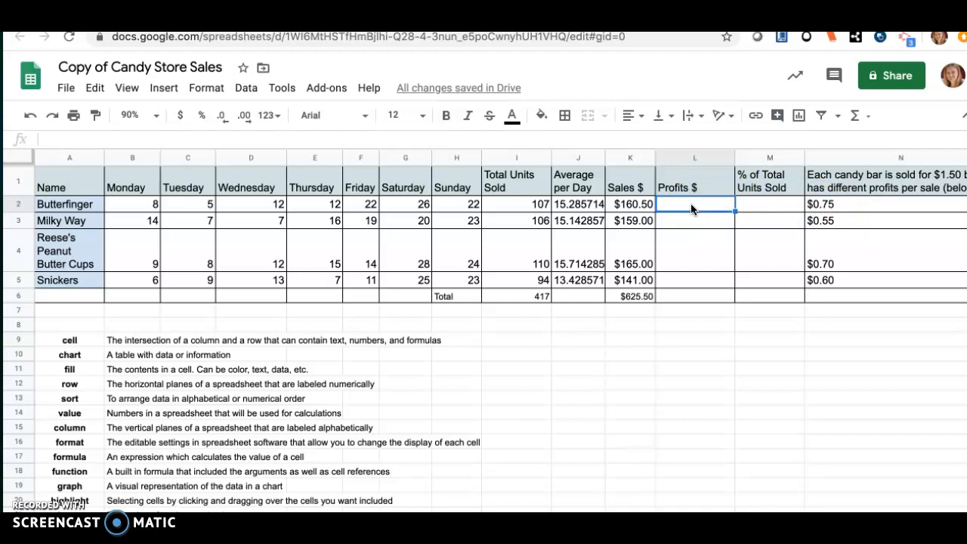
pyautogui.write('=')
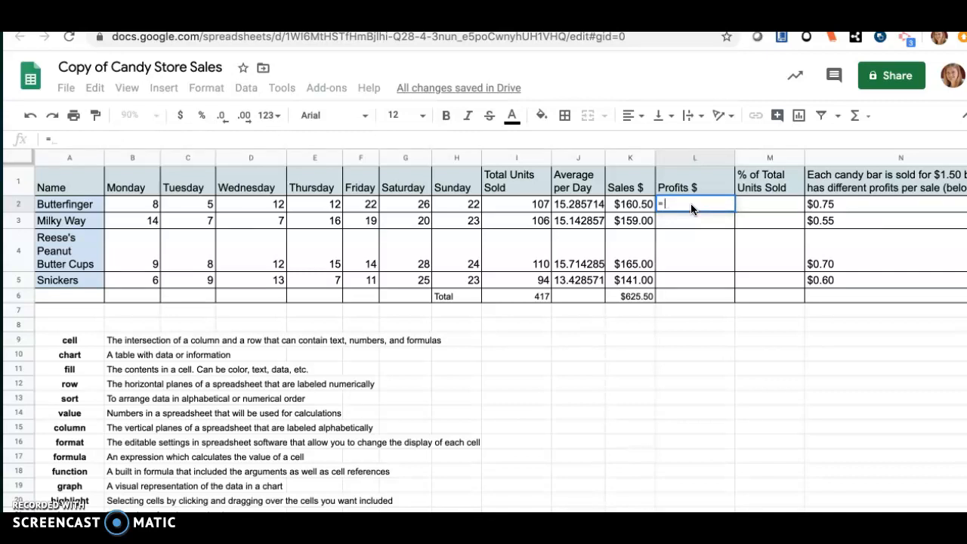
pyautogui.click(518, 205)
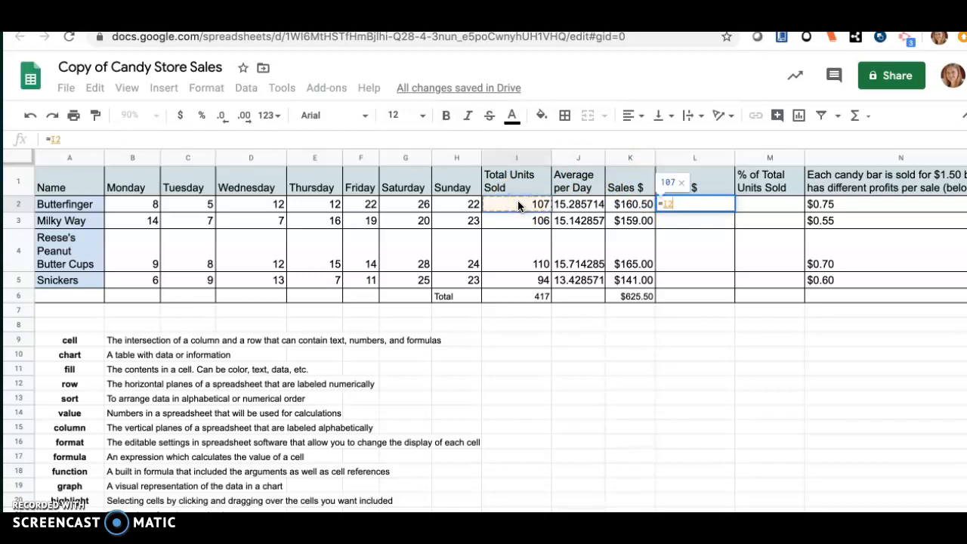
pyautogui.write('*')
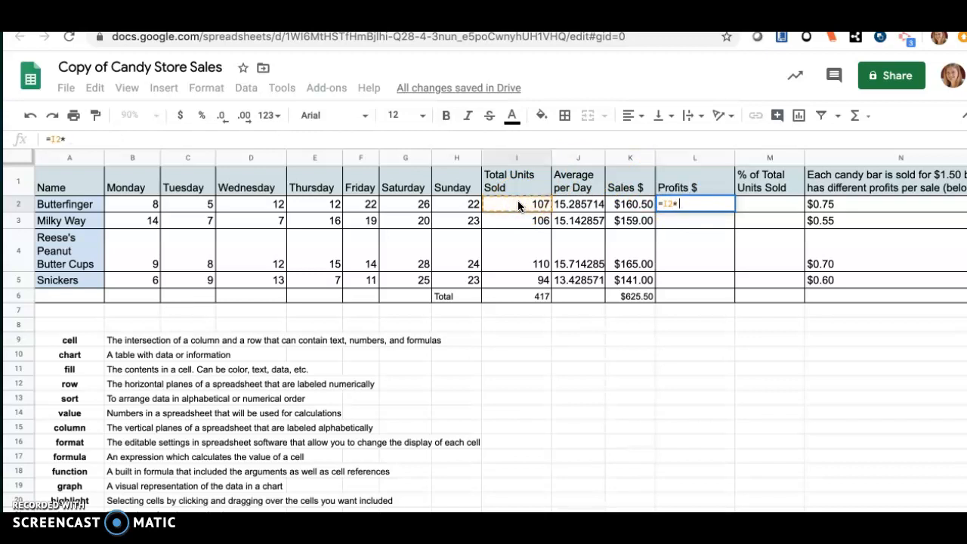
pyautogui.click(830, 206)
pyautogui.click(842, 199)
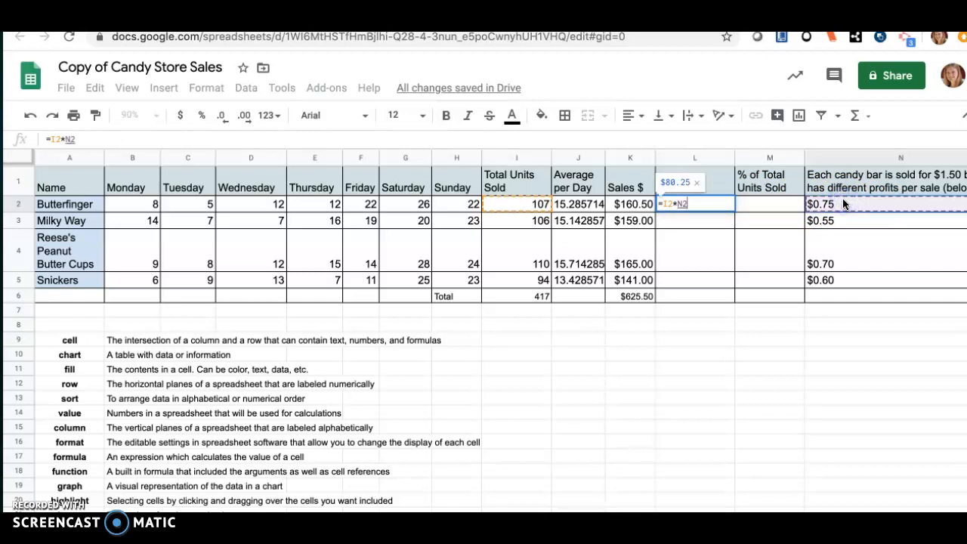
pyautogui.press('Return')
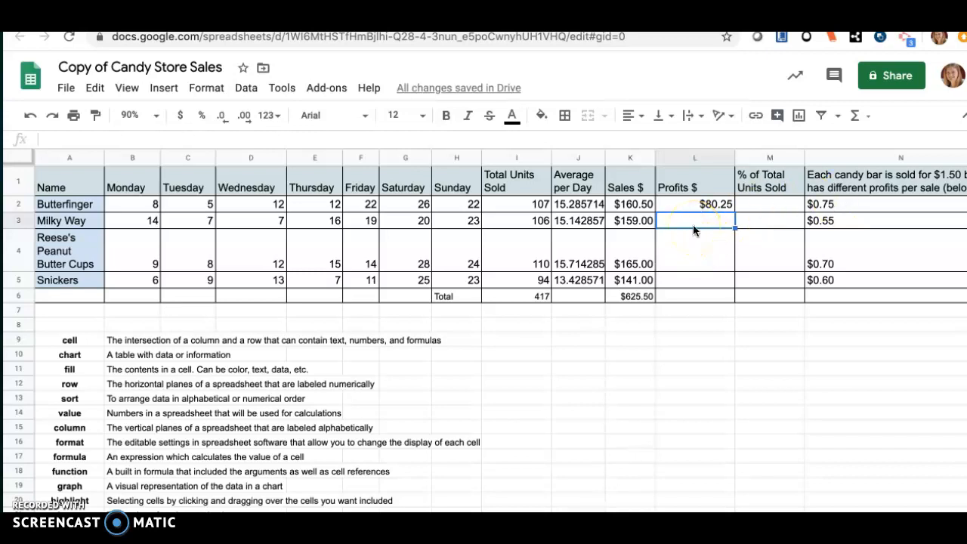
# - Calculate Milky Way's Profits $ in L3 by multiplying units sold by profit per sale, =I3*N3
pyautogui.write('=')
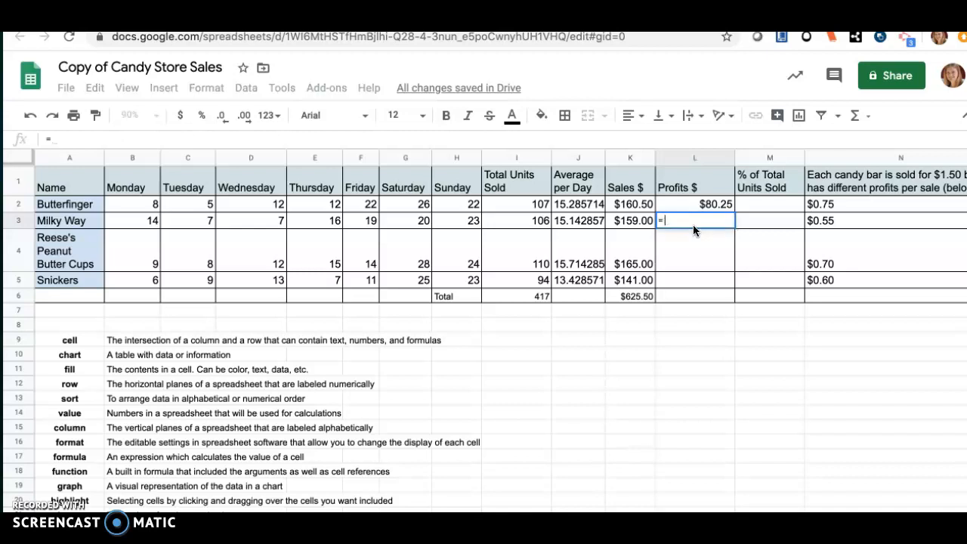
pyautogui.click(519, 220)
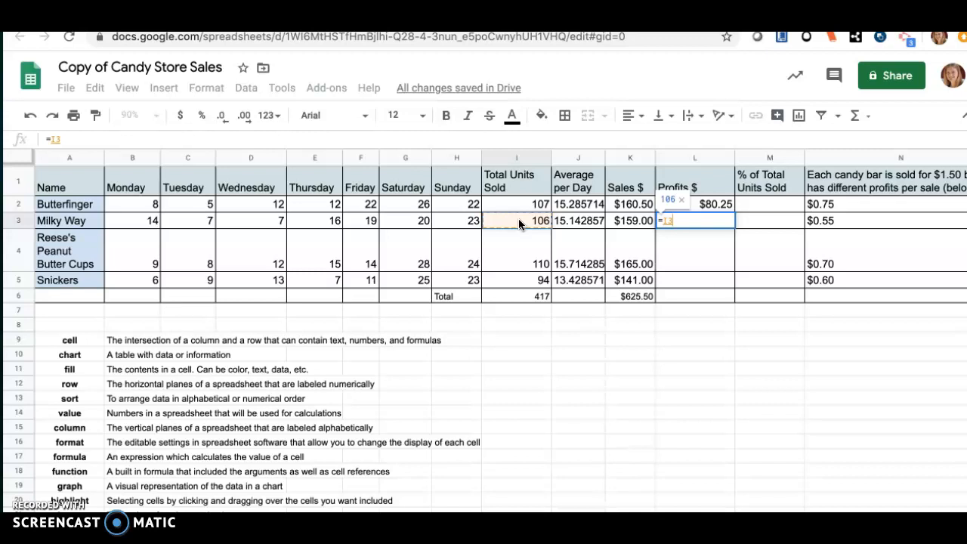
pyautogui.write('*')
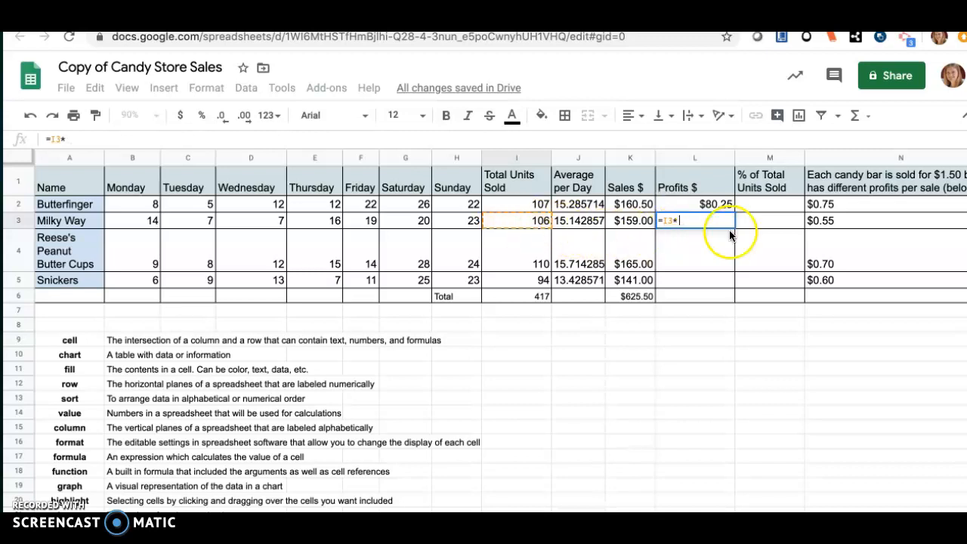
pyautogui.click(845, 221)
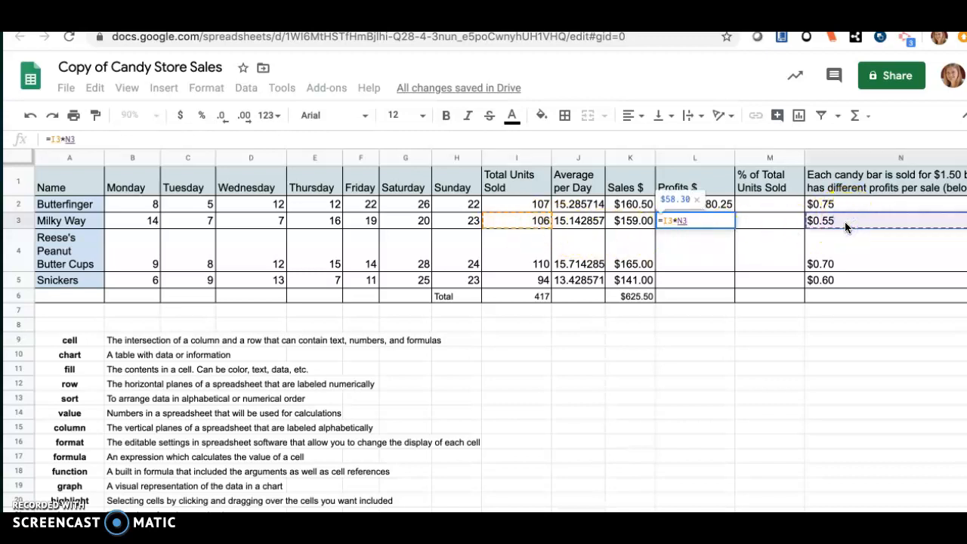
pyautogui.press('Return')
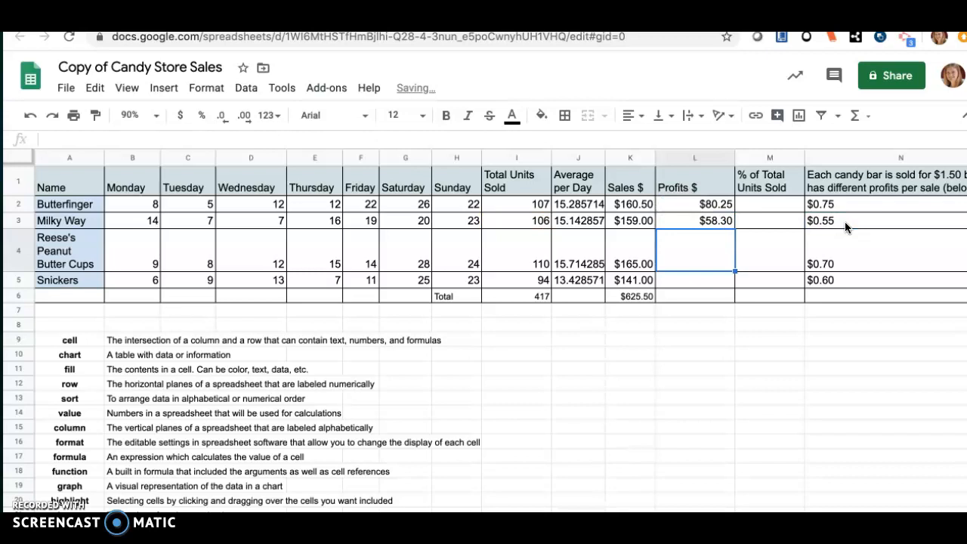
# - Calculate the Reese's Peanut Butter Cups Profits $ in L4 with the formula =I4*N4
pyautogui.write('=')
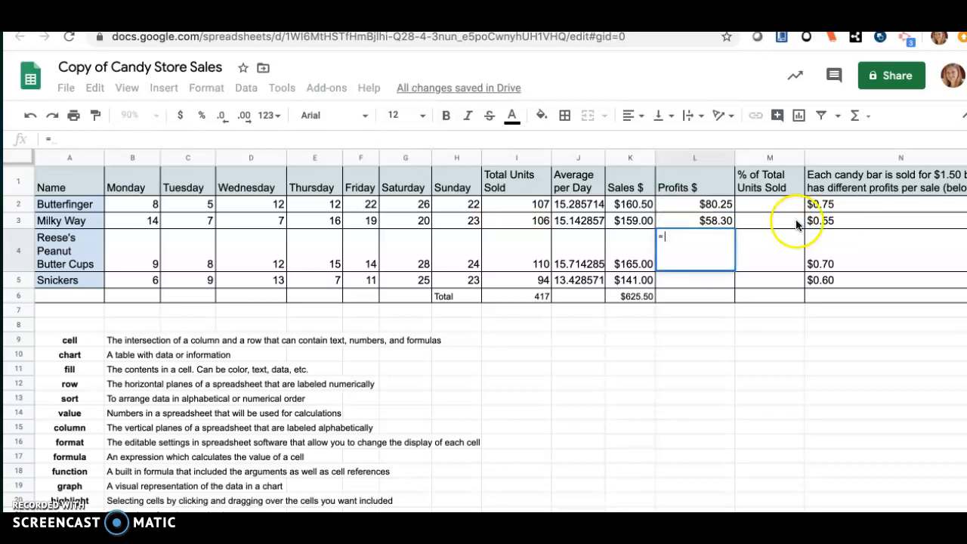
pyautogui.click(536, 257)
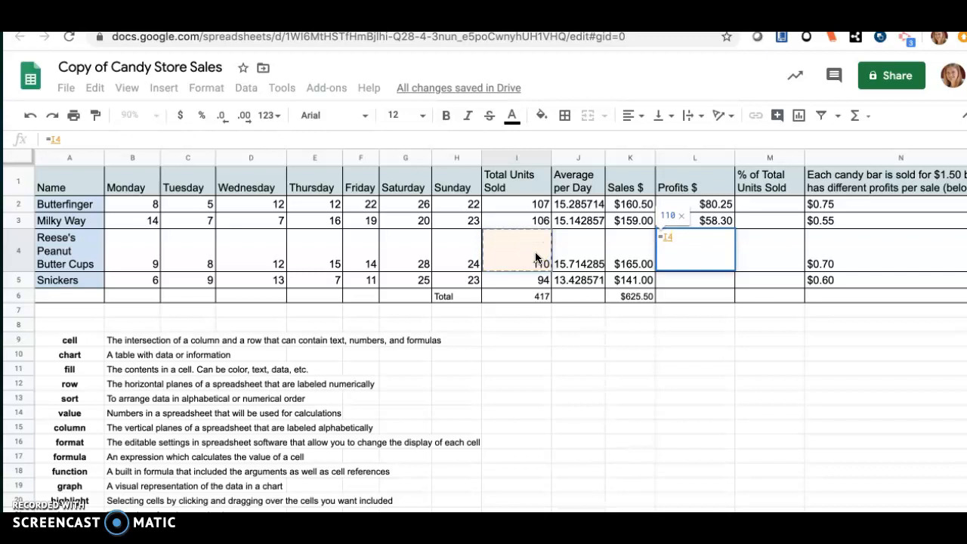
pyautogui.write('*')
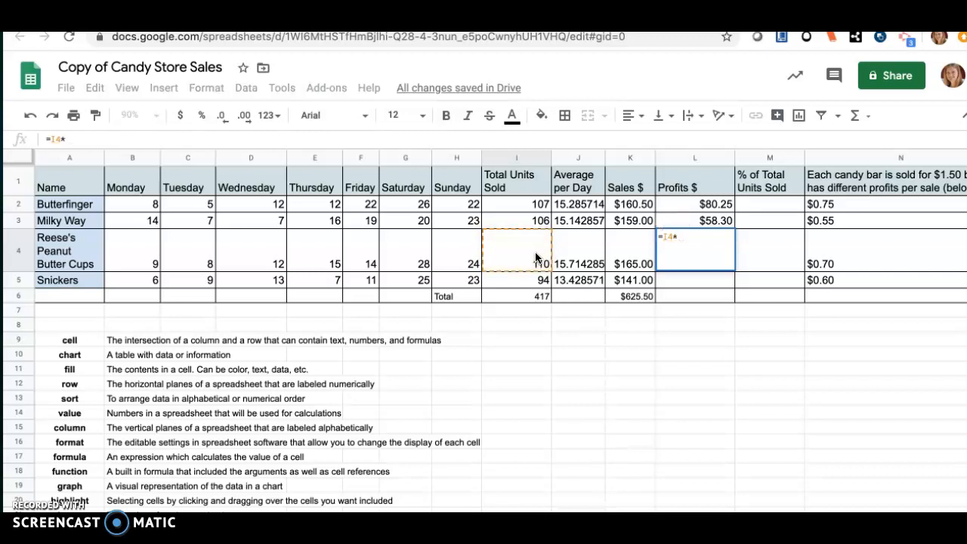
pyautogui.click(814, 249)
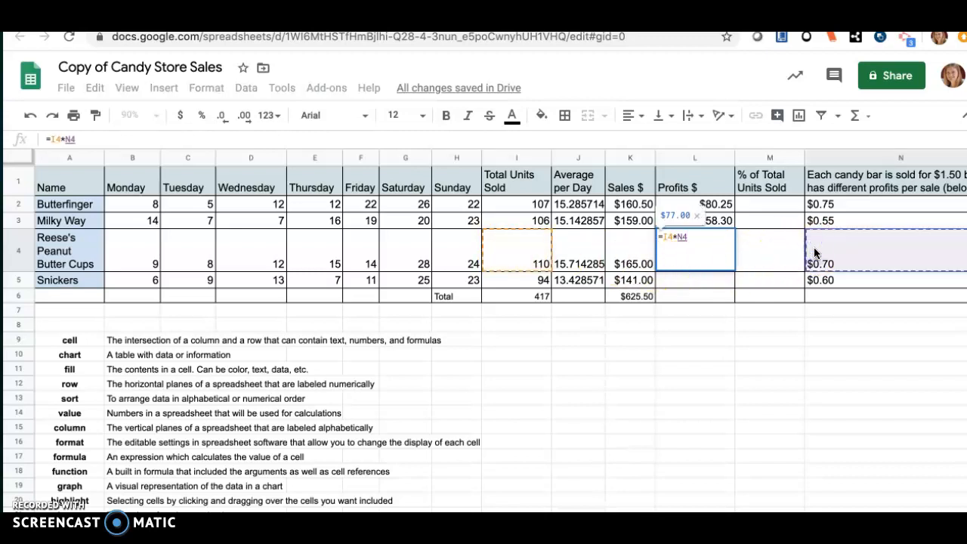
pyautogui.press('Return')
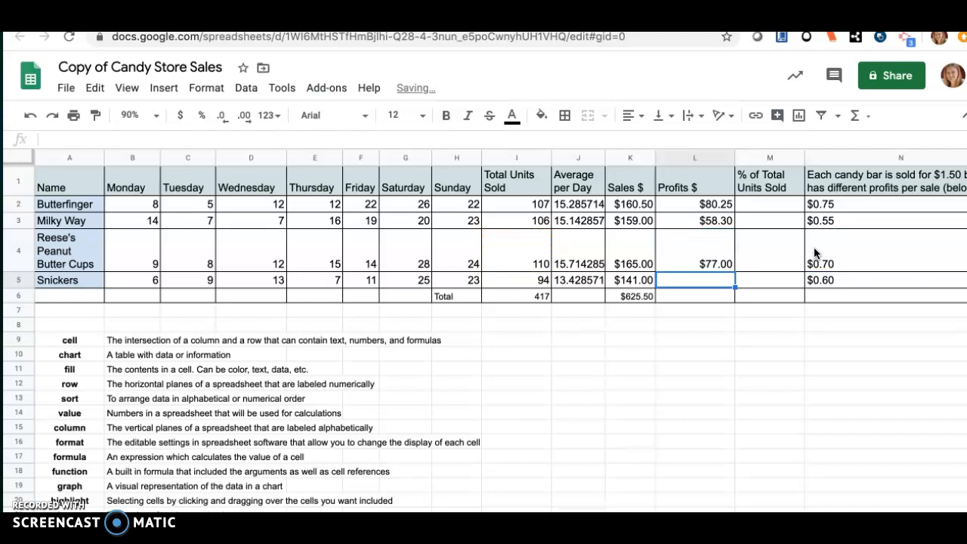
# - Calculate Snickers' Profits $ in L5 by multiplying its units sold by its profit per sale, =I5*N5
pyautogui.write('=')
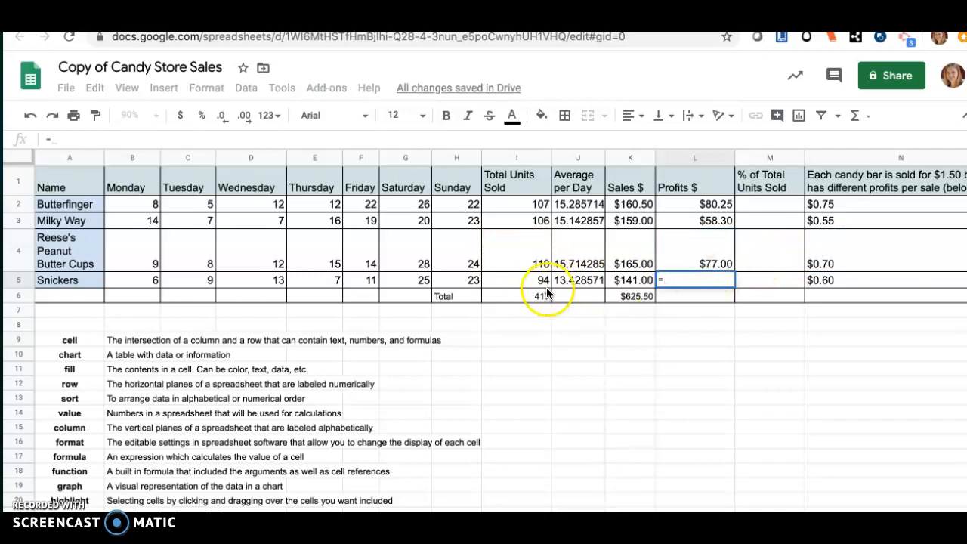
pyautogui.click(530, 279)
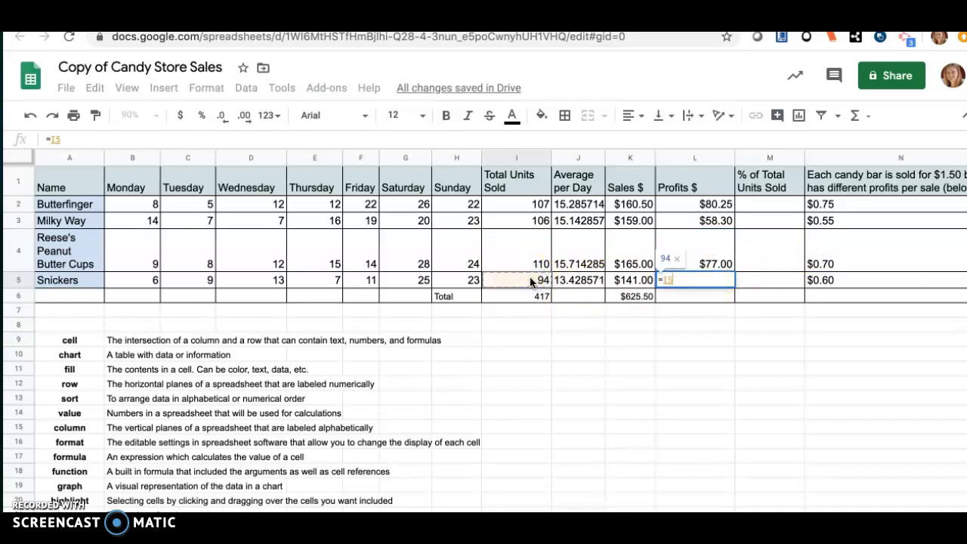
pyautogui.write('*')
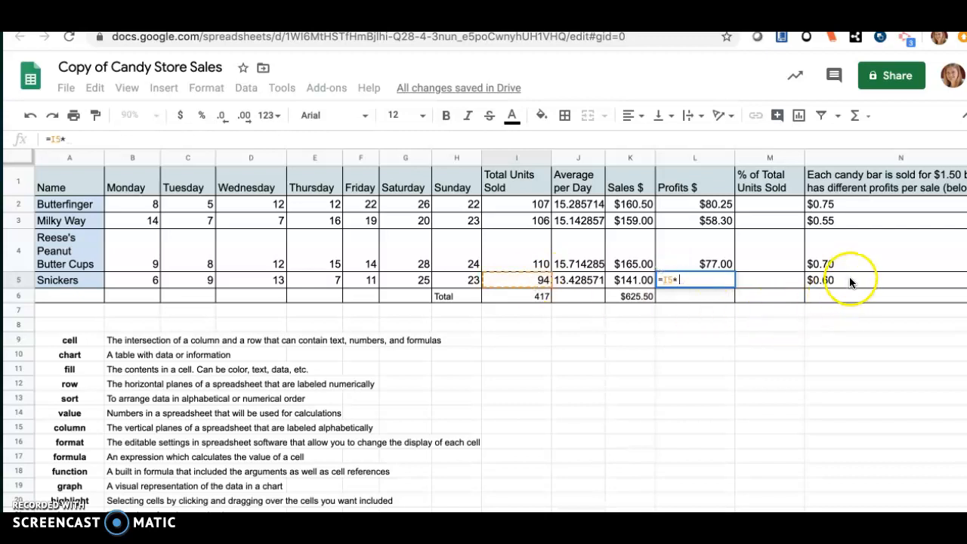
pyautogui.click(850, 280)
pyautogui.press('Return')
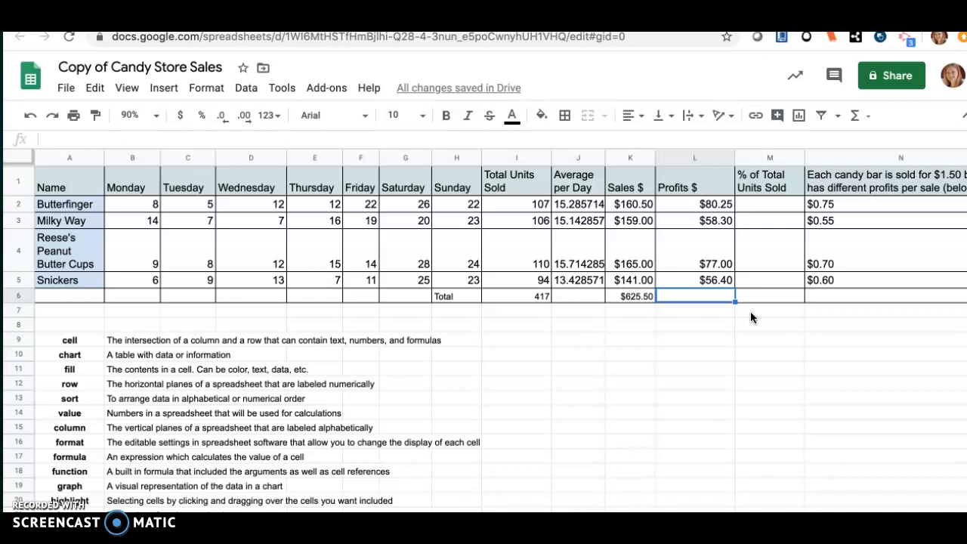
# - Calculate Butterfinger's % of Total Units Sold in M2 by dividing its units by the overall total, =I2/I6
pyautogui.click(768, 200)
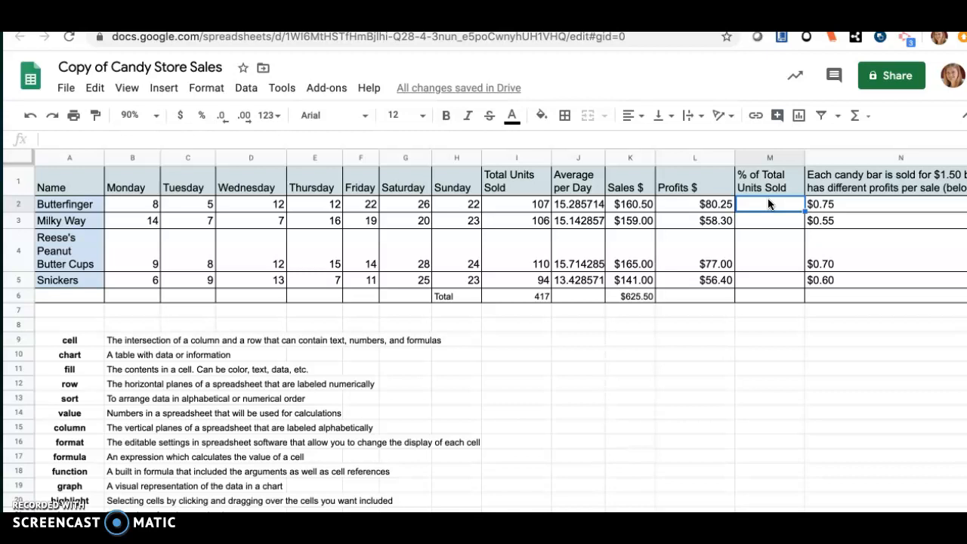
pyautogui.write('=')
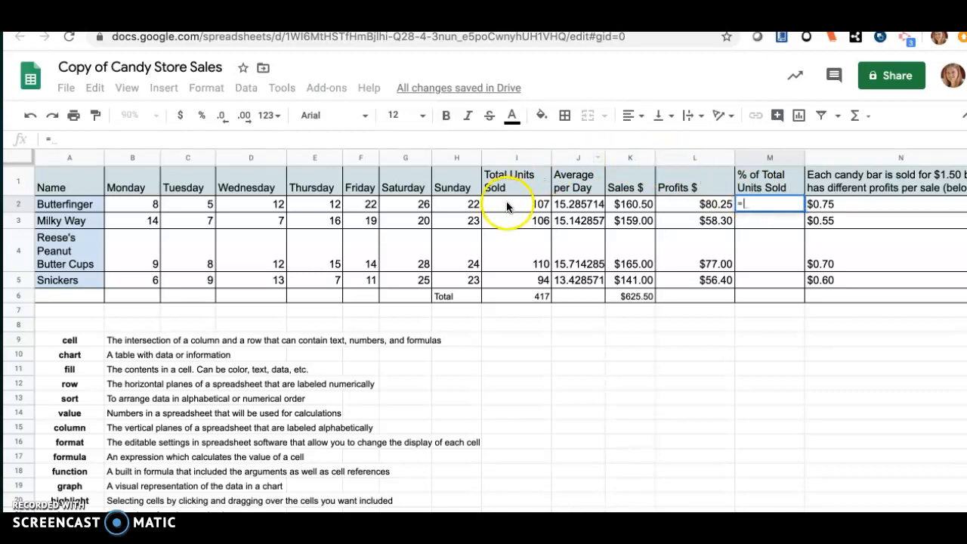
pyautogui.click(529, 207)
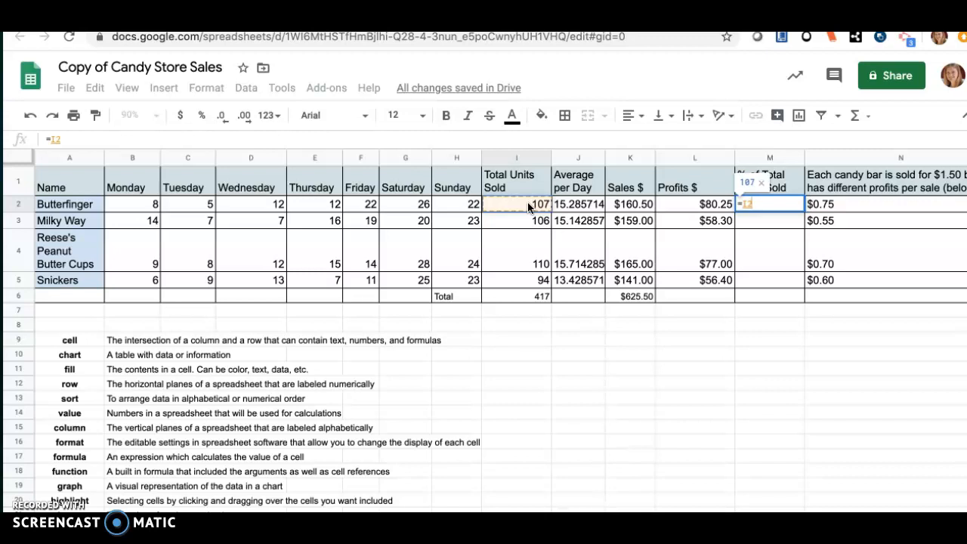
pyautogui.write('/')
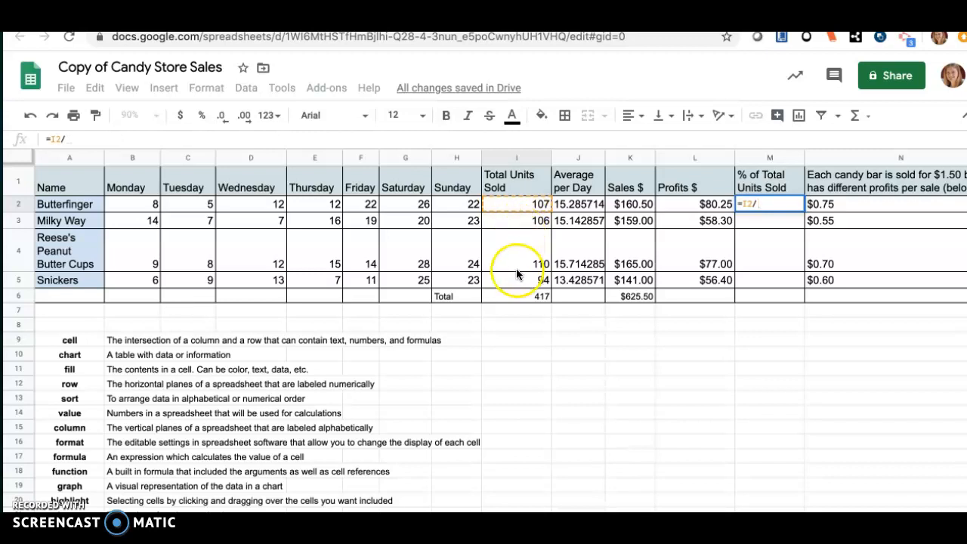
pyautogui.click(525, 299)
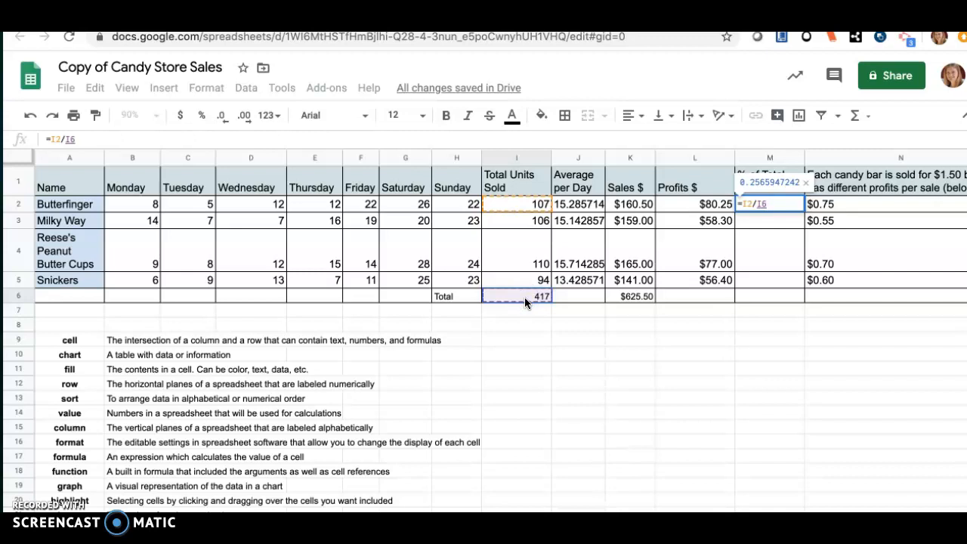
pyautogui.press('Return')
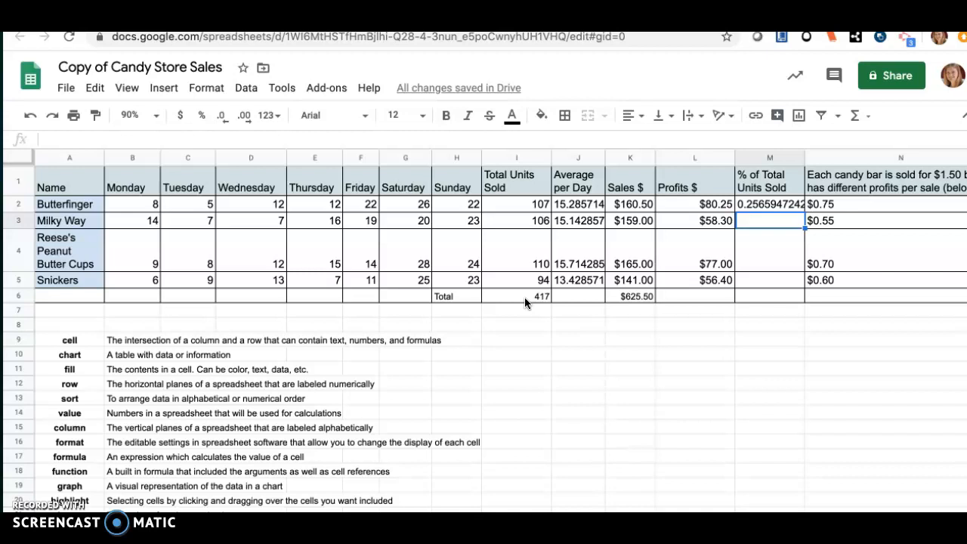
# - Calculate Milky Way's % of Total Units Sold in M3 with the formula =I3/I6
pyautogui.write('=')
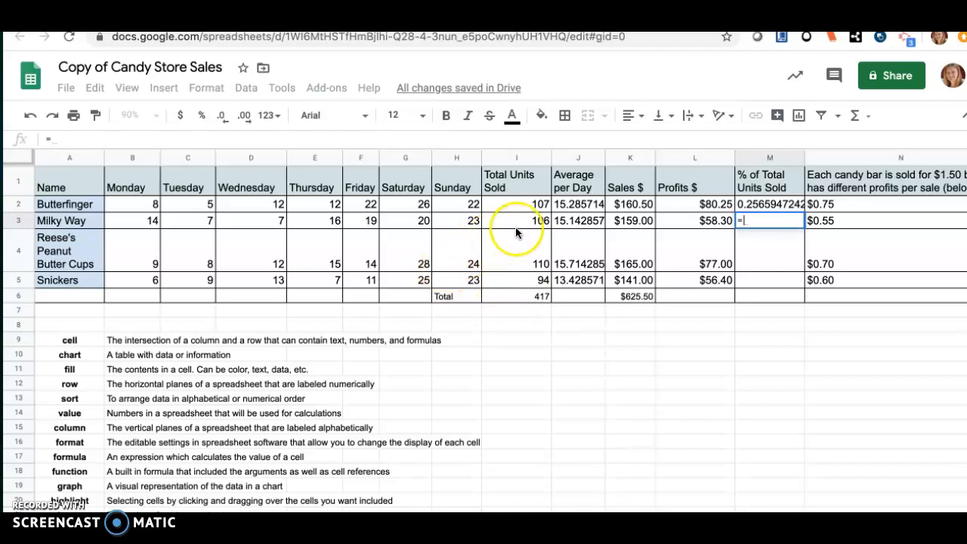
pyautogui.click(519, 224)
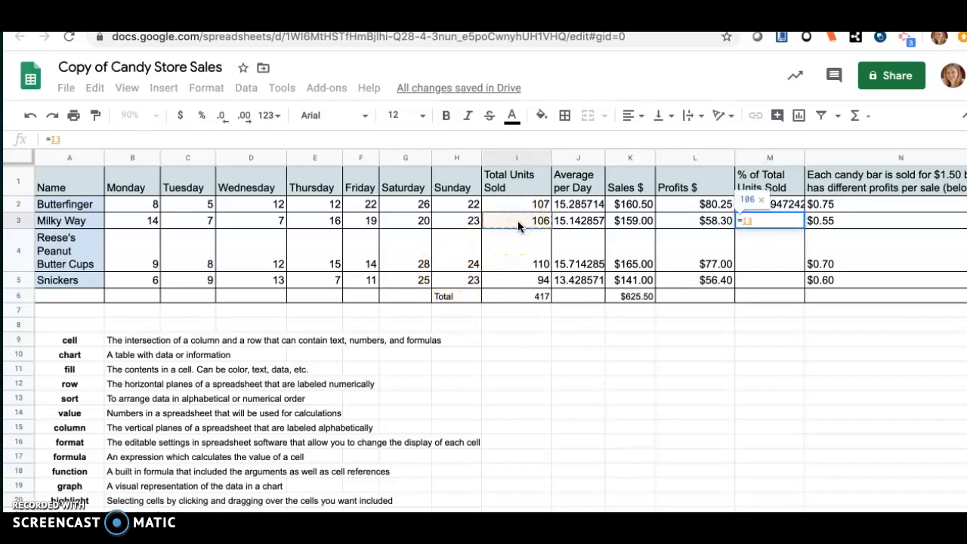
pyautogui.write('/')
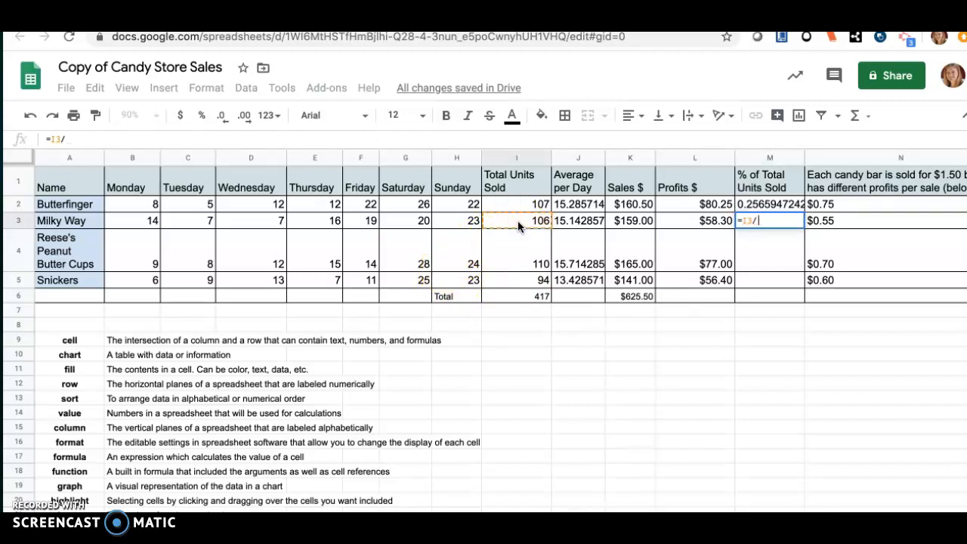
pyautogui.click(535, 297)
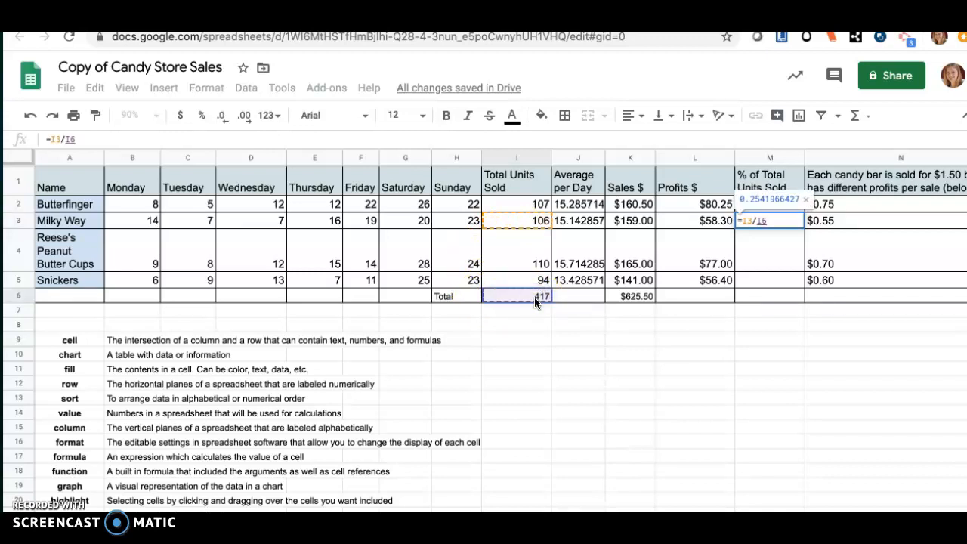
pyautogui.press('Return')
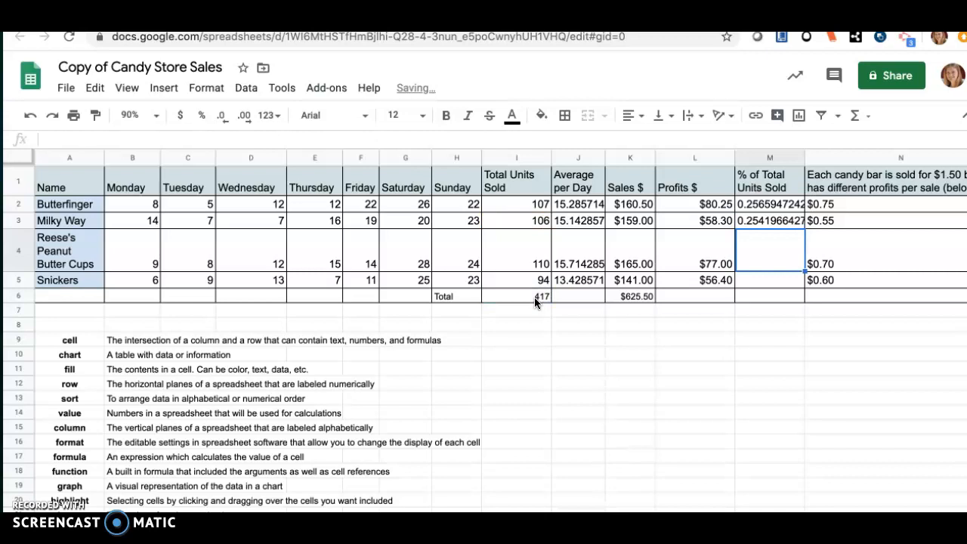
# - Calculate the Reese's Peanut Butter Cups share of total units sold in M4 with the formula =I4/I6
pyautogui.write('=')
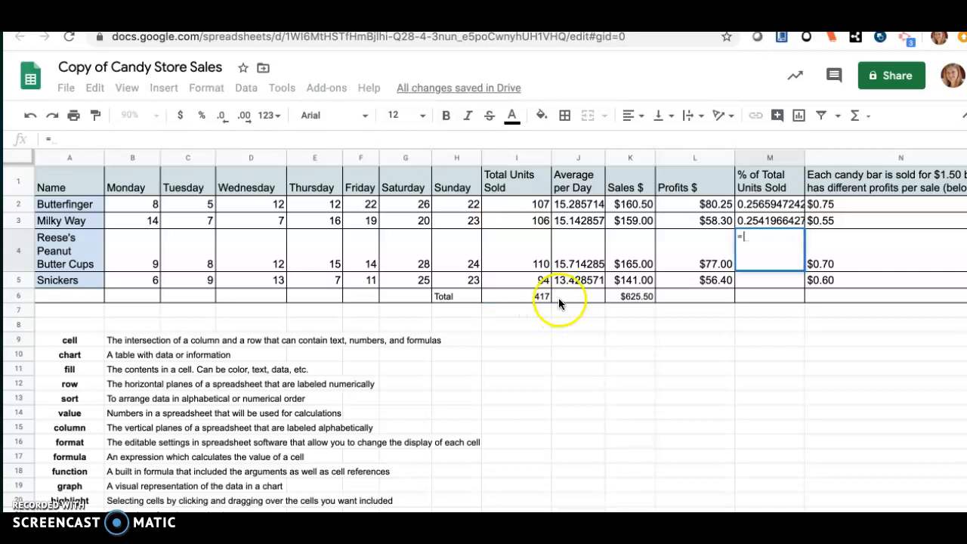
pyautogui.click(522, 250)
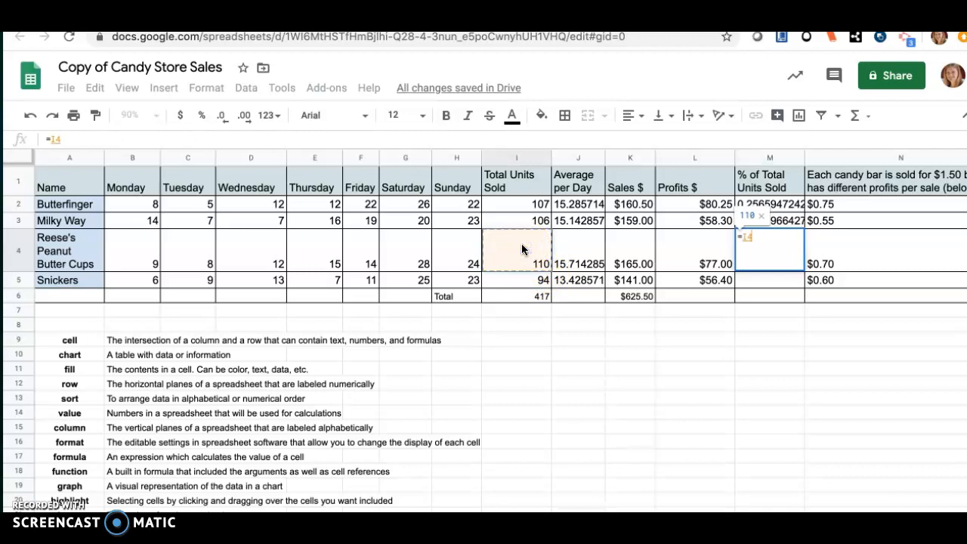
pyautogui.write('/')
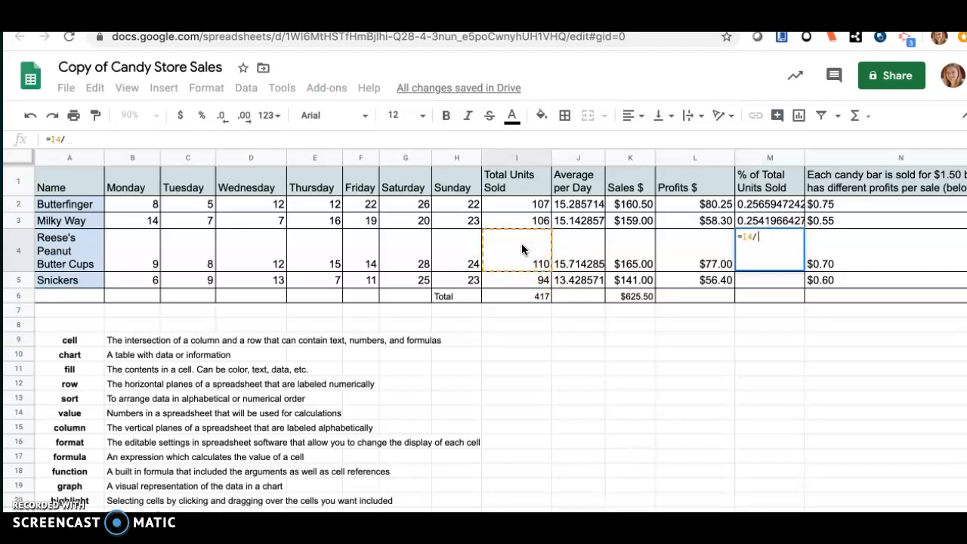
pyautogui.click(520, 297)
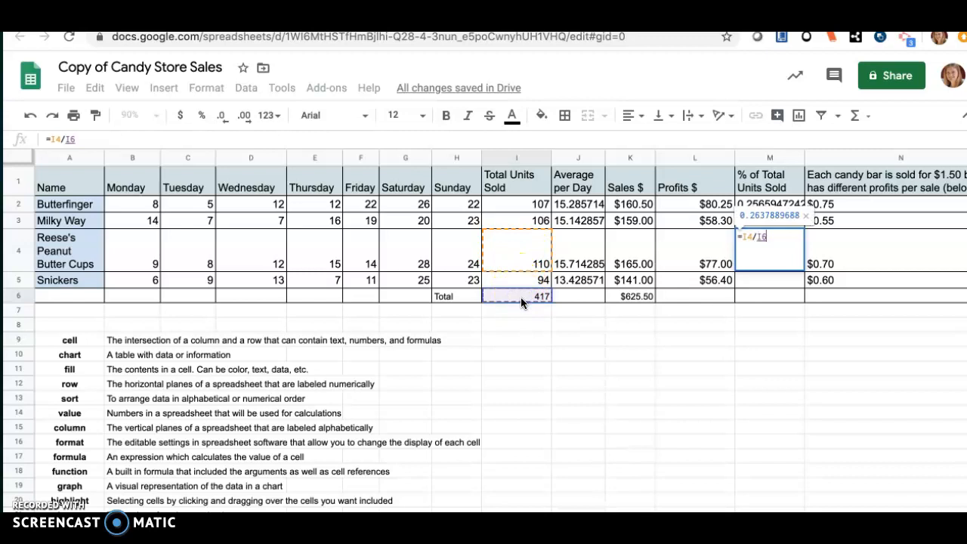
pyautogui.press('Return')
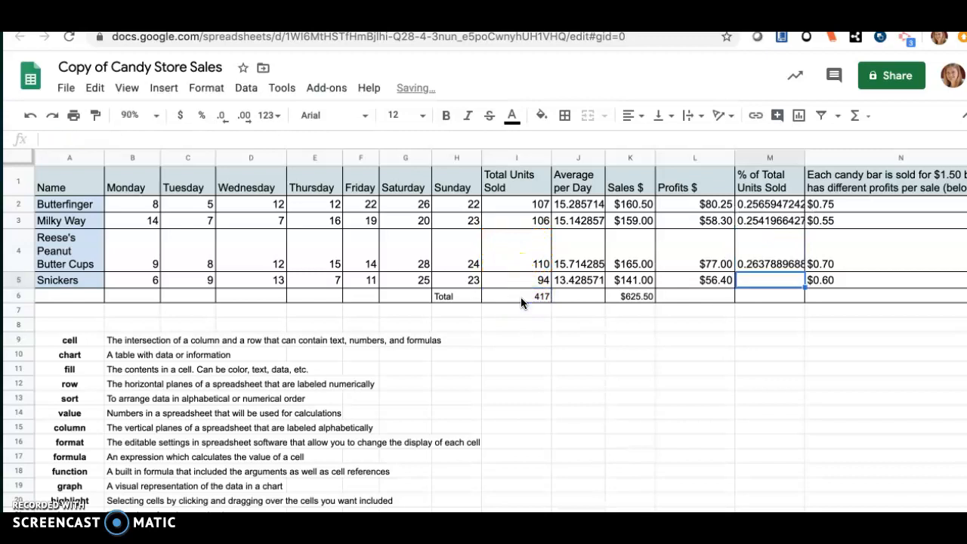
# - Calculate Snickers' % of Total Units Sold in M5 by dividing its units by the overall total, =I5/I6
pyautogui.write('=')
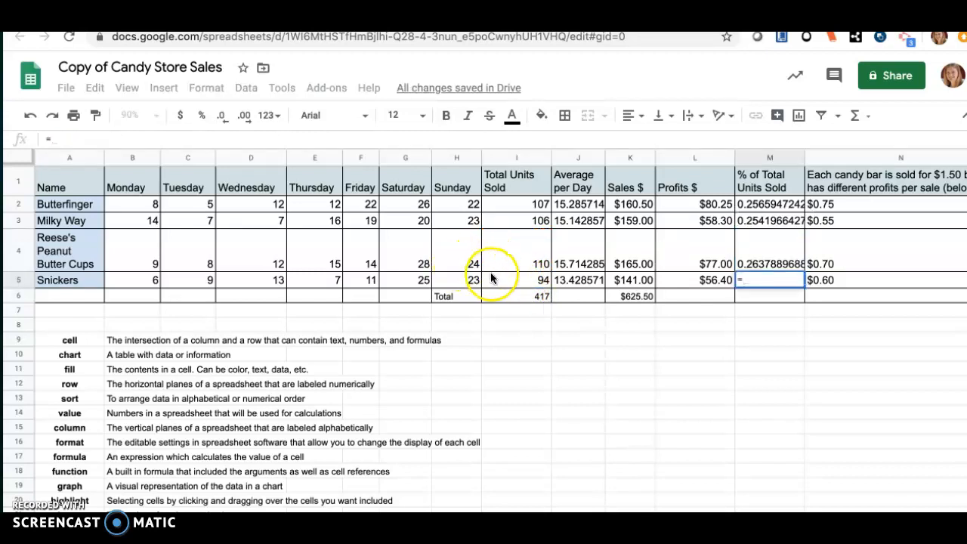
pyautogui.click(504, 282)
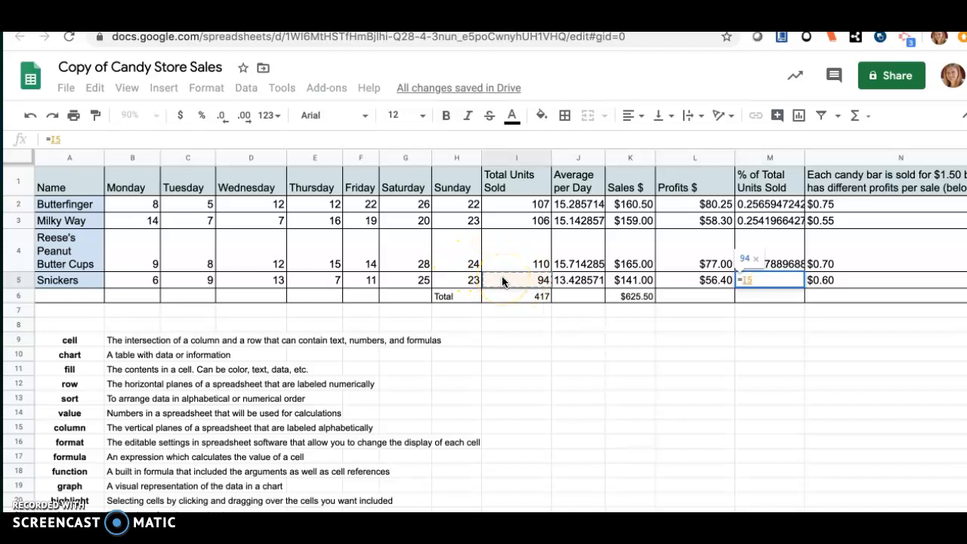
pyautogui.write('/')
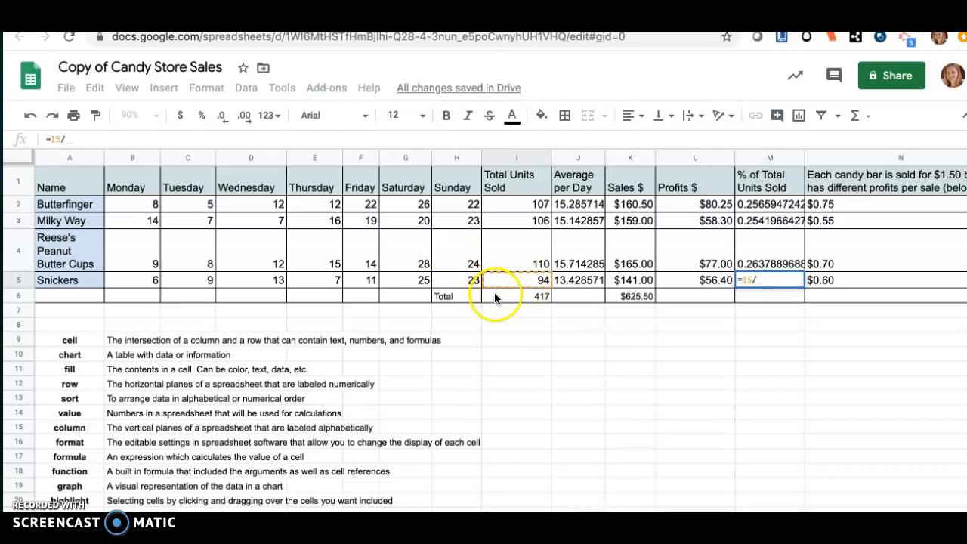
pyautogui.click(496, 296)
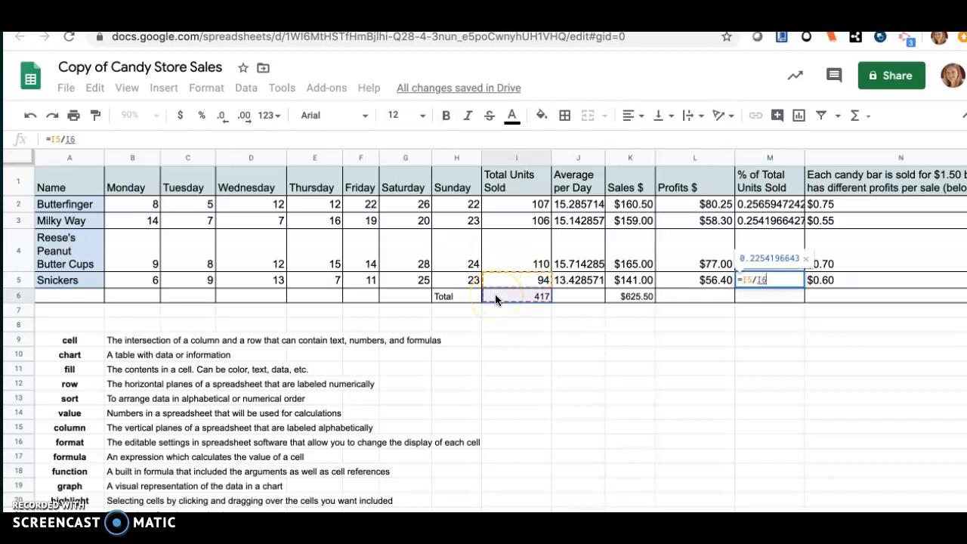
pyautogui.press('Return')
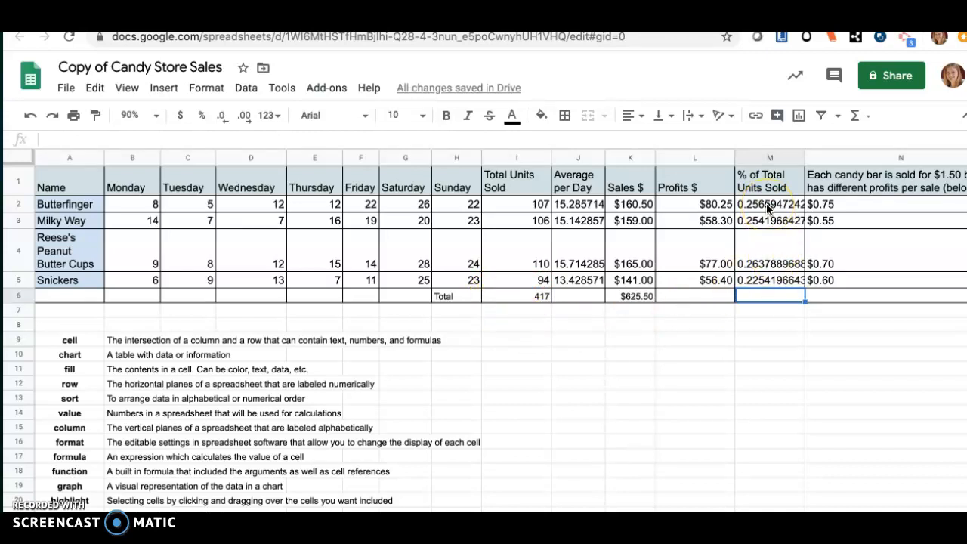
# - Format the % of Total Units Sold values in M2:M5 as percentages
pyautogui.click(767, 205)
pyautogui.moveTo(768, 207); pyautogui.dragTo(747, 280)
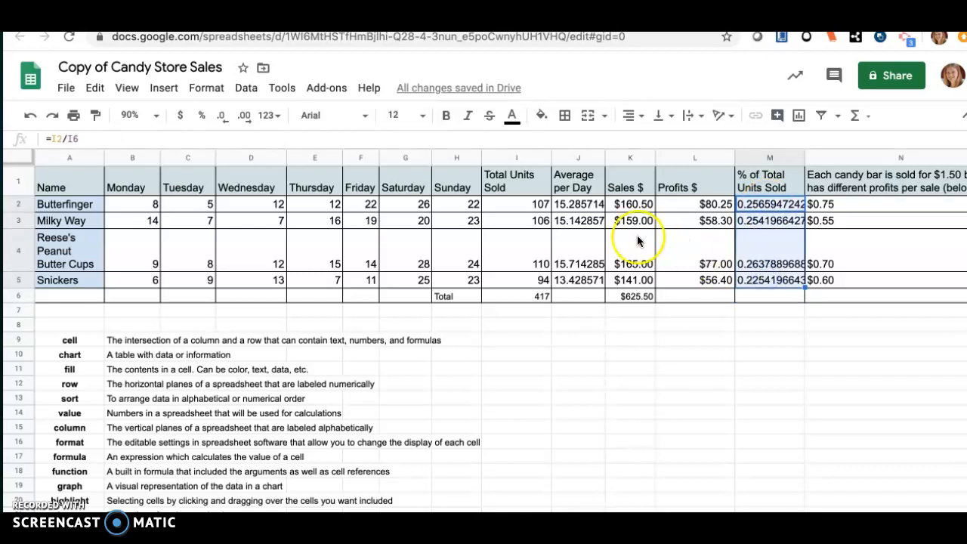
pyautogui.click(201, 119)
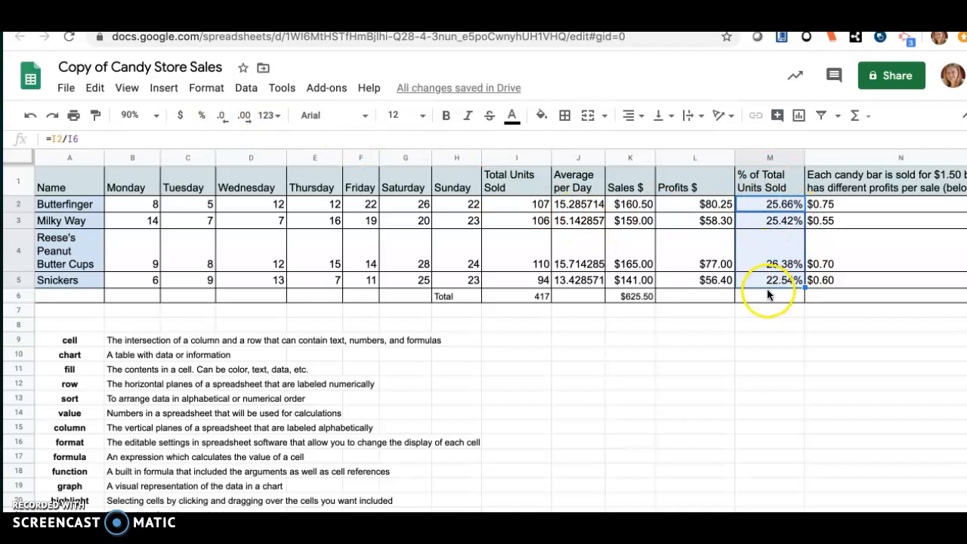
pyautogui.click(773, 311)
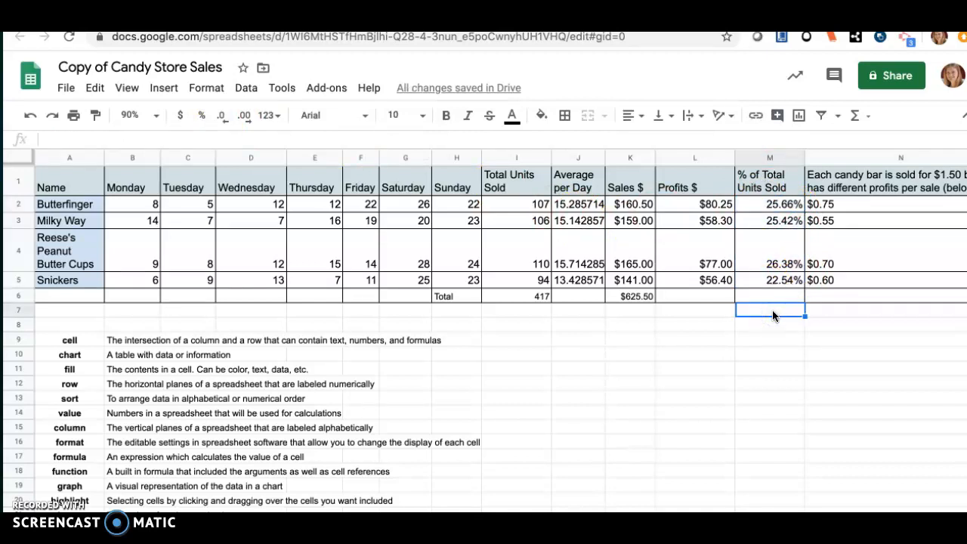
pyautogui.click(564, 356)
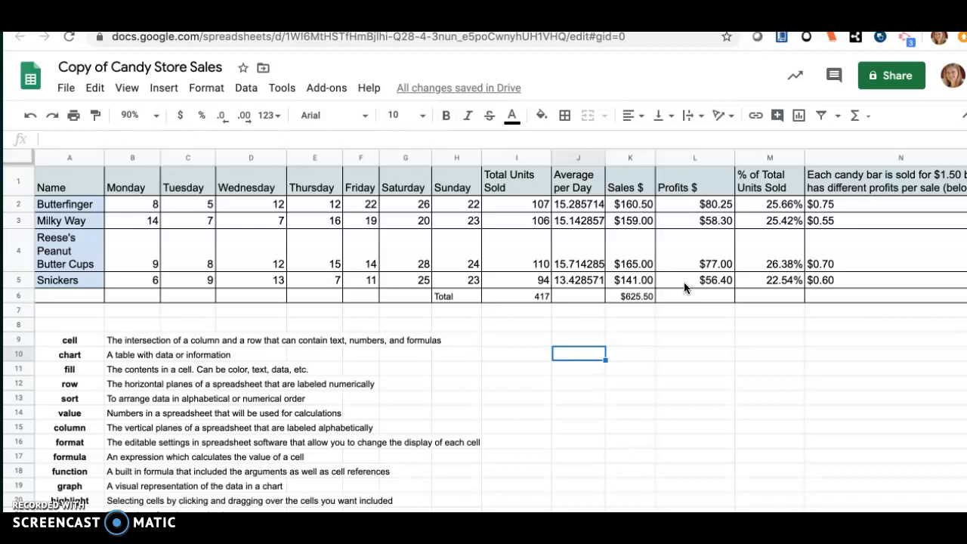
# - Add a conditional formatting rule to the Profits $ values in L2:L5 for cells greater than 60
pyautogui.click(690, 205)
pyautogui.moveTo(690, 206); pyautogui.dragTo(685, 281)
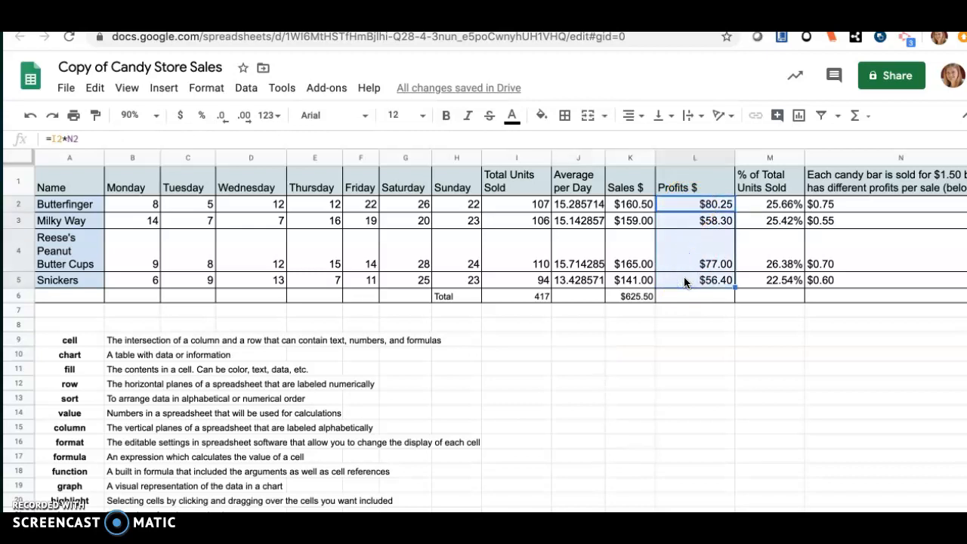
pyautogui.click(207, 88)
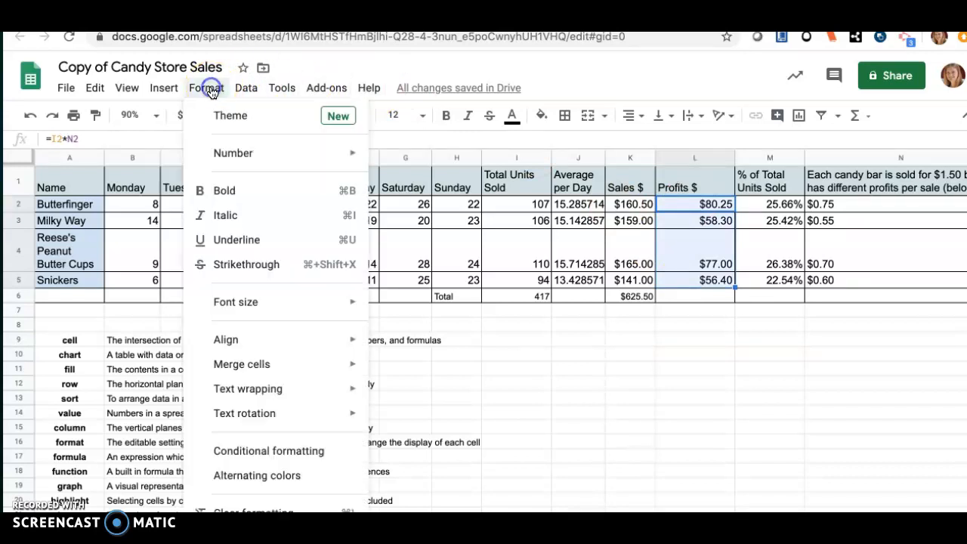
pyautogui.click(263, 457)
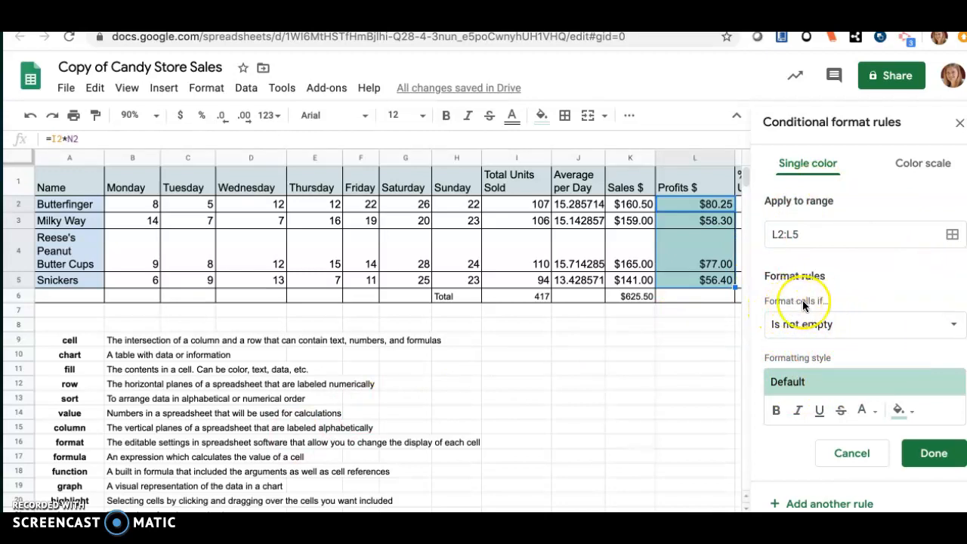
pyautogui.click(917, 331)
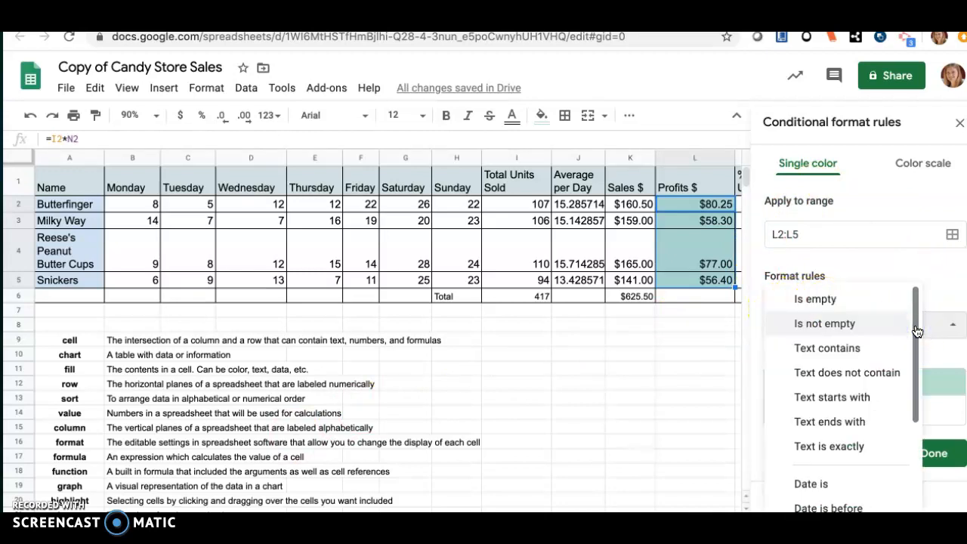
pyautogui.scroll(-1, 861, 412)
pyautogui.scroll(-1, 863, 415)
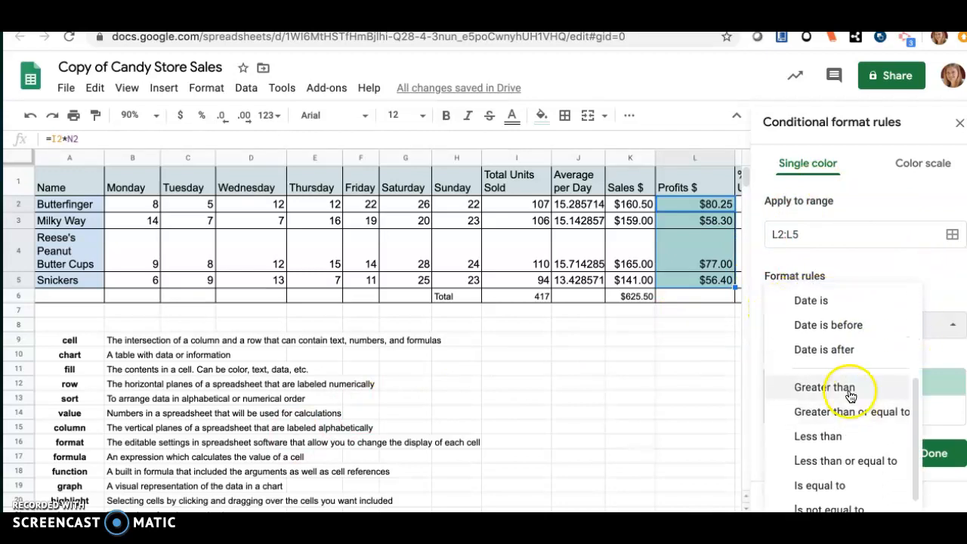
pyautogui.click(850, 391)
pyautogui.click(834, 363)
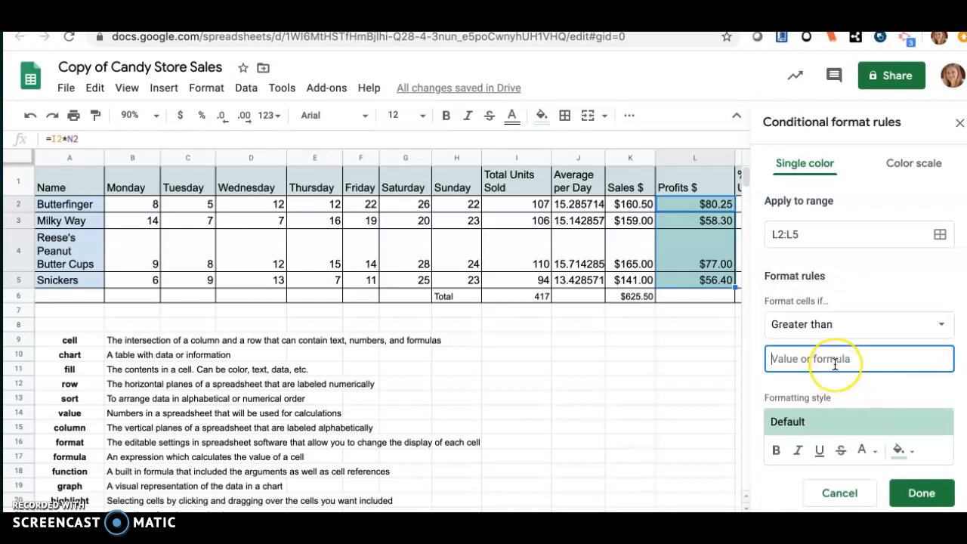
pyautogui.write('60')
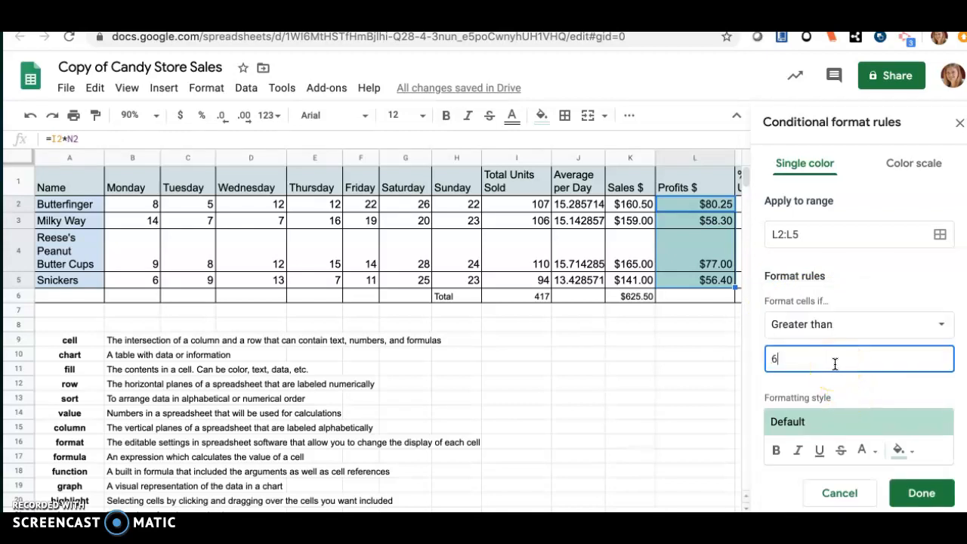
# - Give the greater-than-60 rule a bright magenta fill and save the rule
pyautogui.click(901, 451)
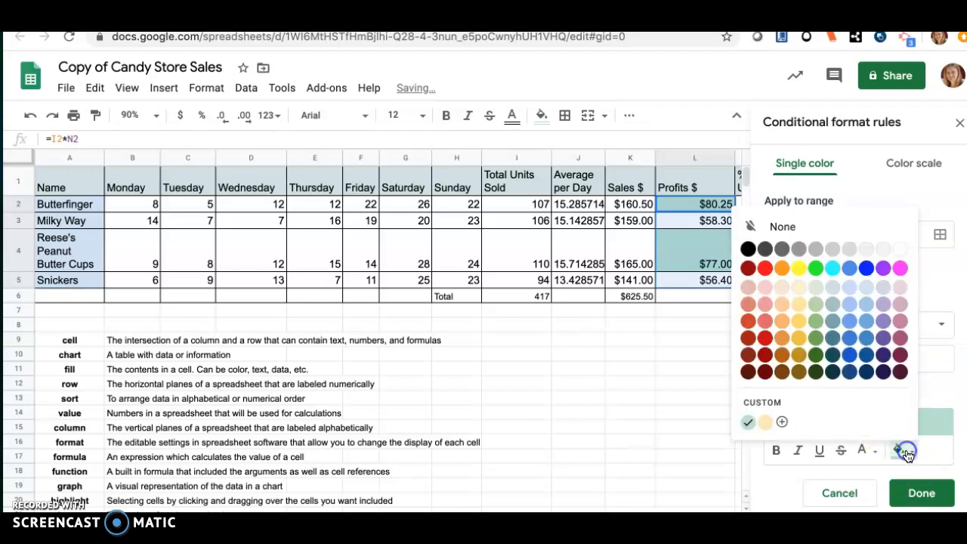
pyautogui.click(900, 268)
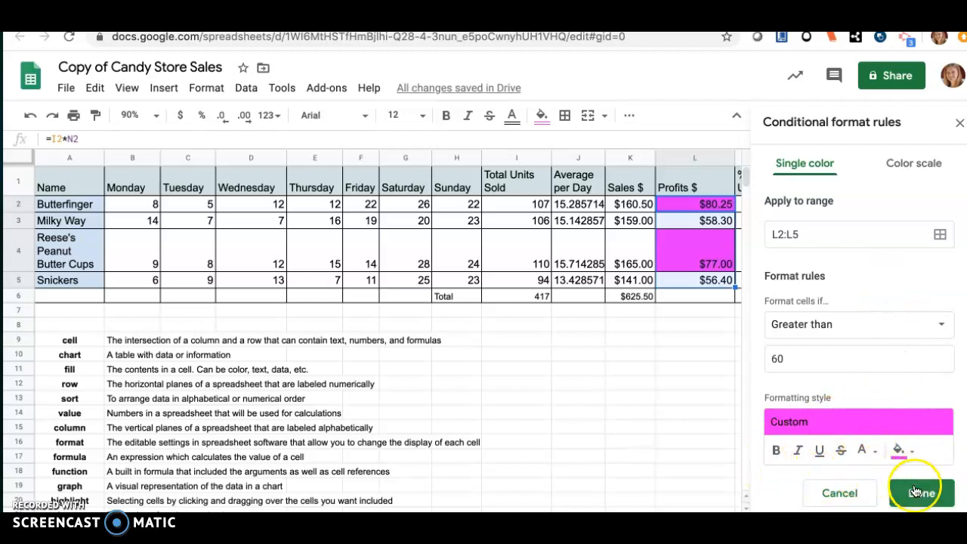
pyautogui.click(923, 499)
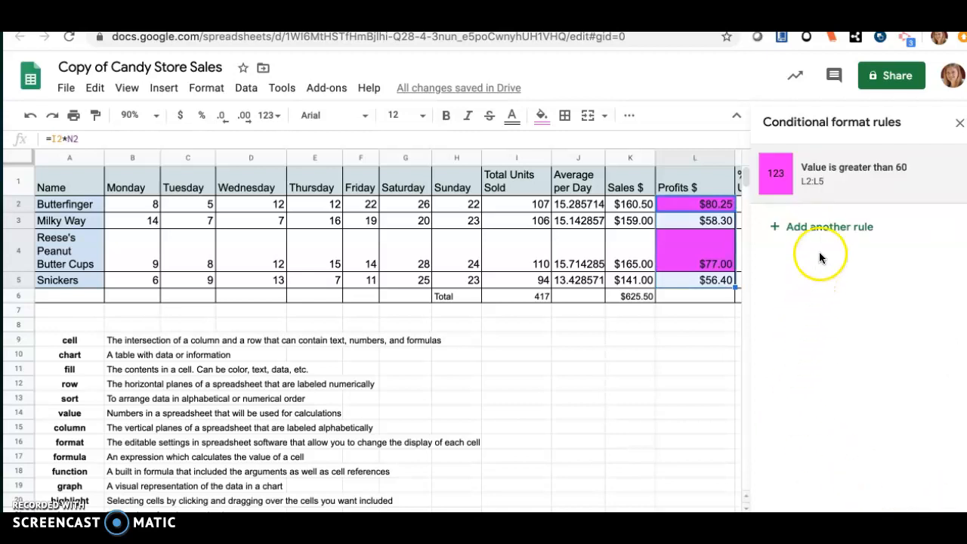
# - Add a second conditional formatting rule to L2:L5 for profits less than 60
pyautogui.click(824, 230)
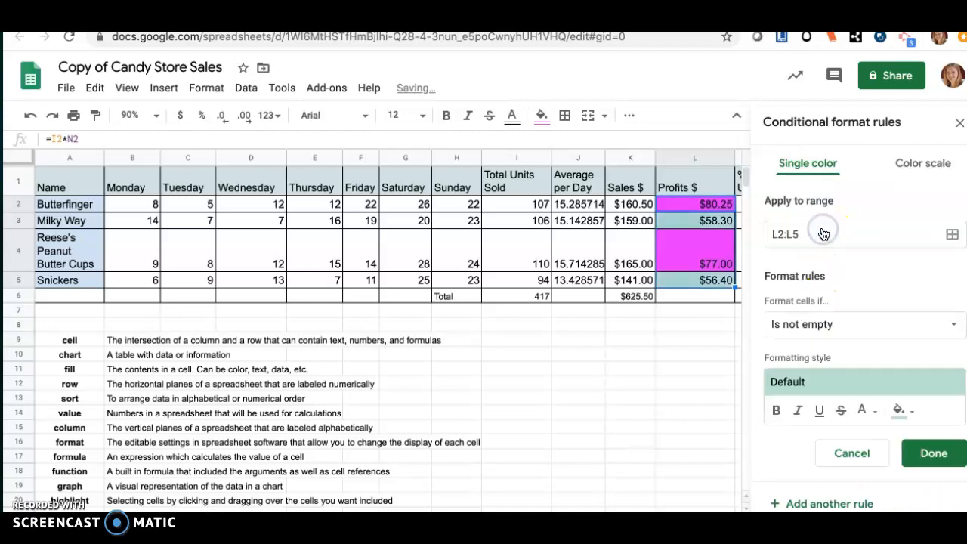
pyautogui.click(846, 325)
pyautogui.scroll(-5, 845, 325)
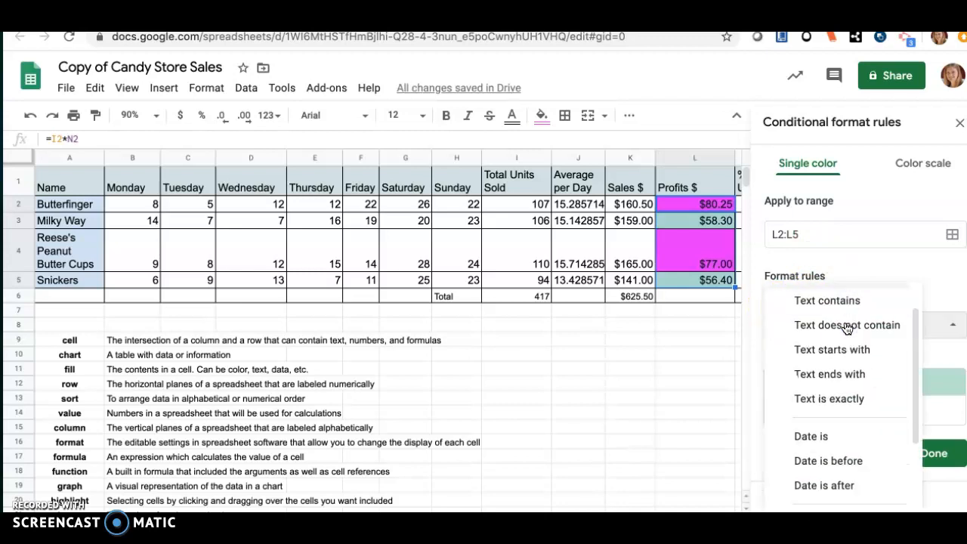
pyautogui.click(842, 376)
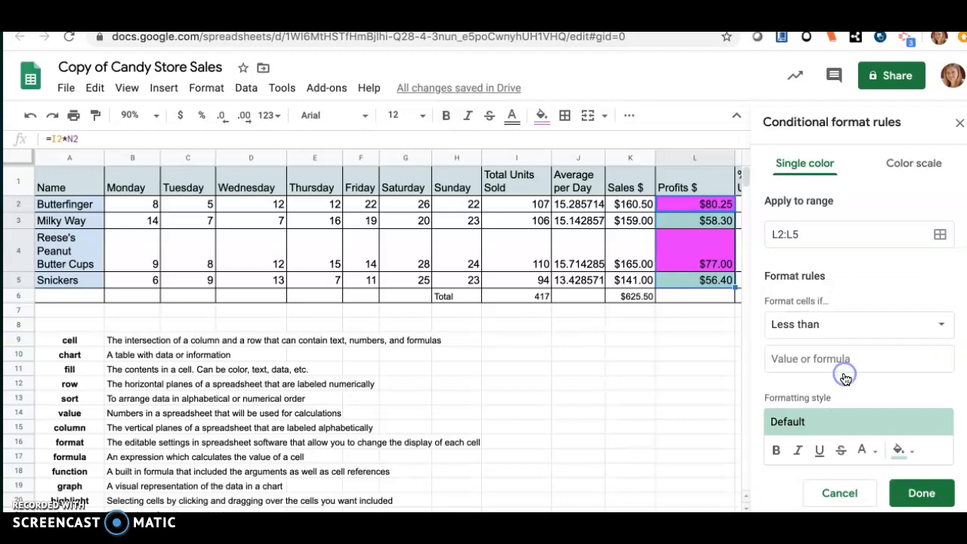
pyautogui.click(845, 361)
pyautogui.write('60')
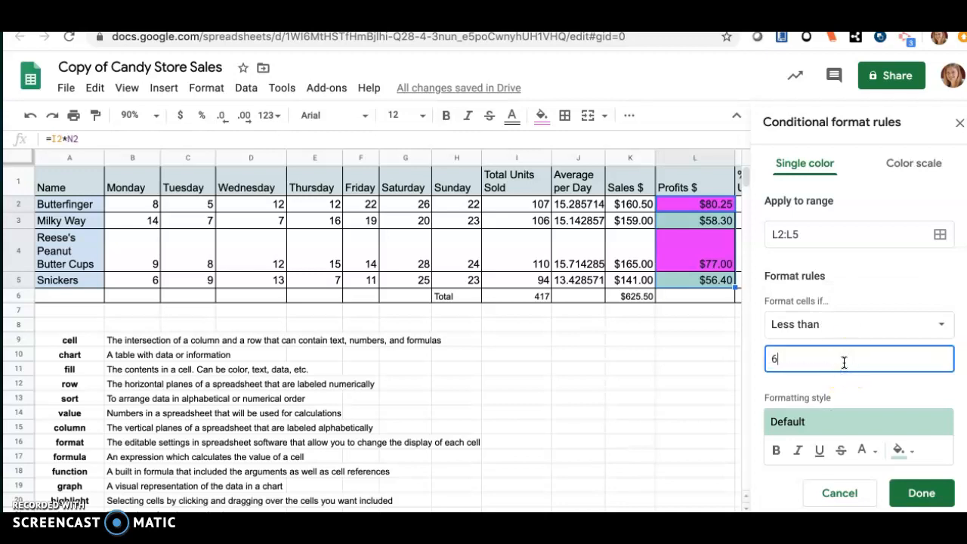
# - Give the less-than-60 rule a blue fill, save it and close the conditional format rules
pyautogui.click(899, 448)
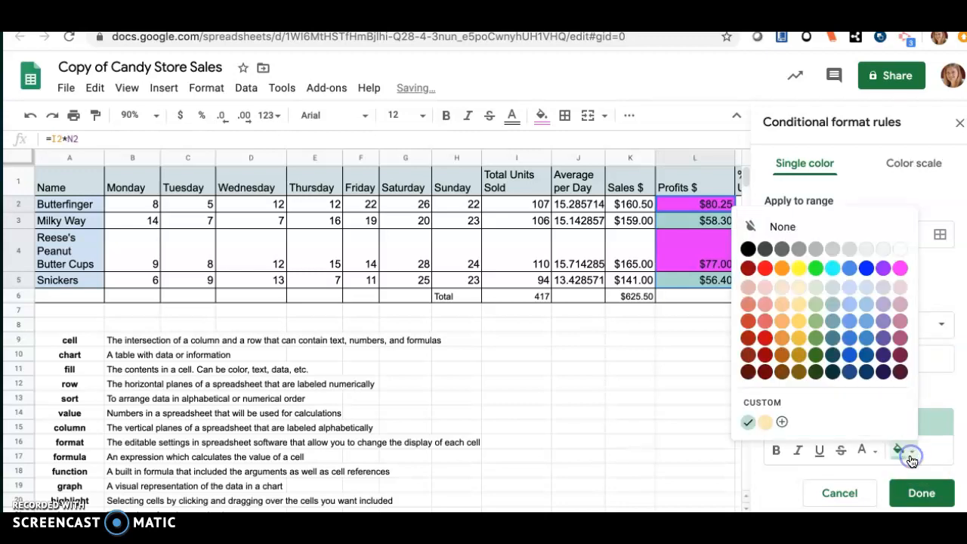
pyautogui.click(851, 355)
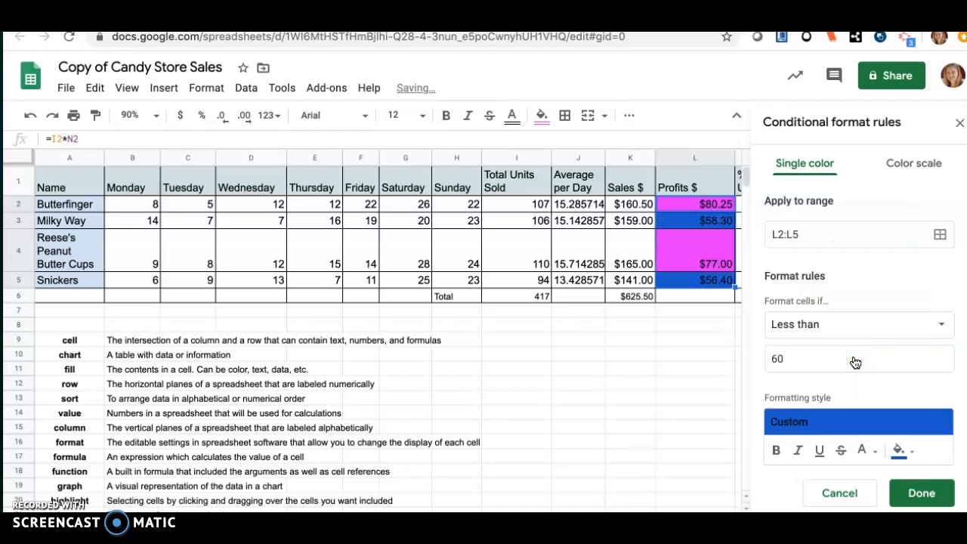
pyautogui.click(921, 494)
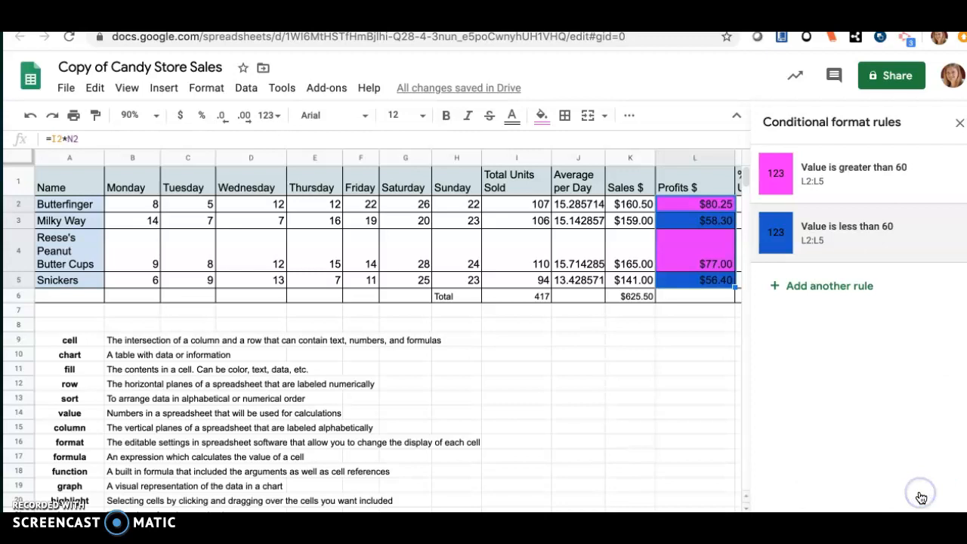
pyautogui.click(960, 123)
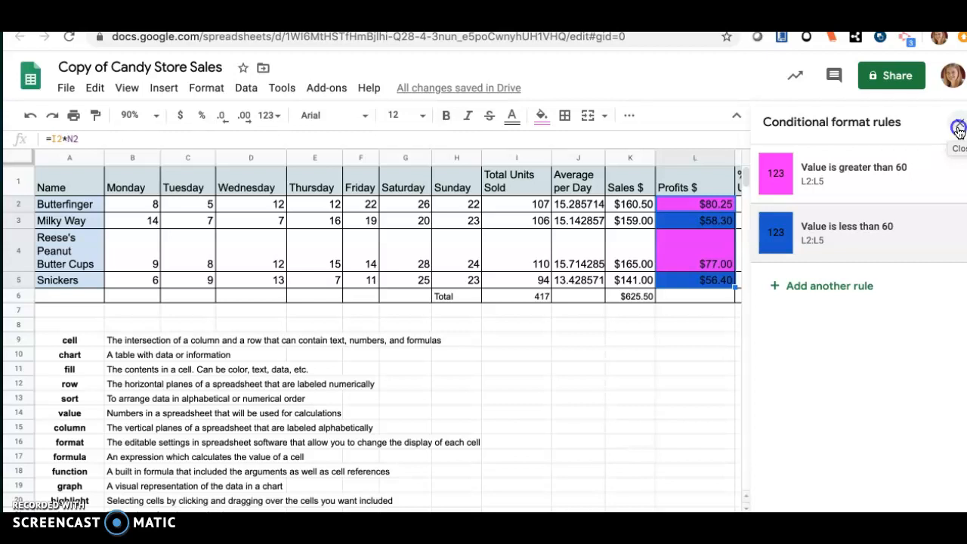
pyautogui.click(671, 402)
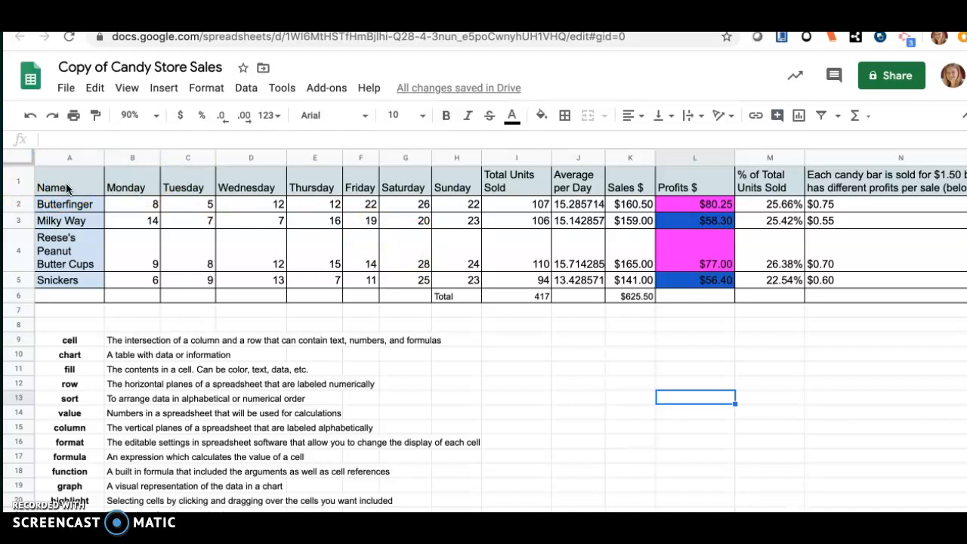
# - Insert a chart of the candies' daily sales from A1:H5 and make it an unstacked column chart
pyautogui.moveTo(66, 188); pyautogui.dragTo(445, 281)
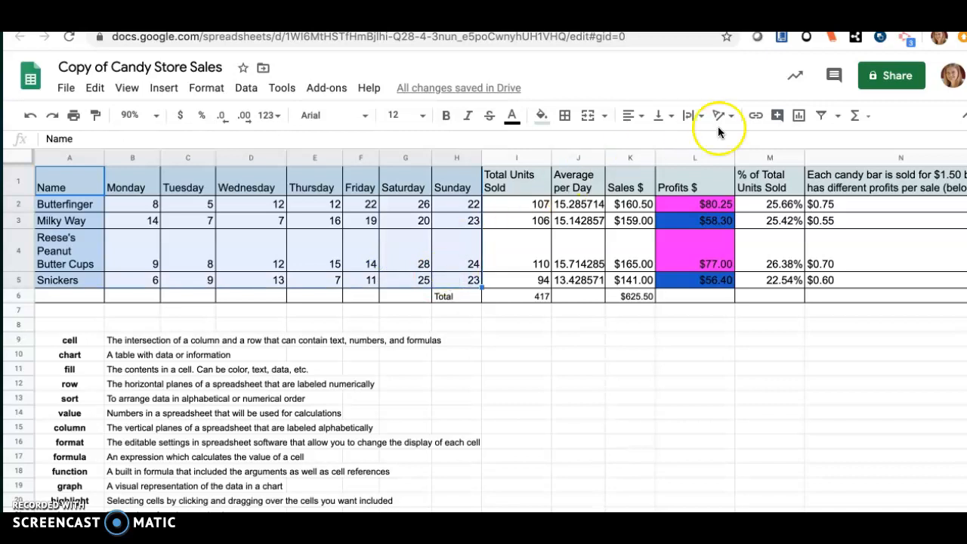
pyautogui.click(798, 117)
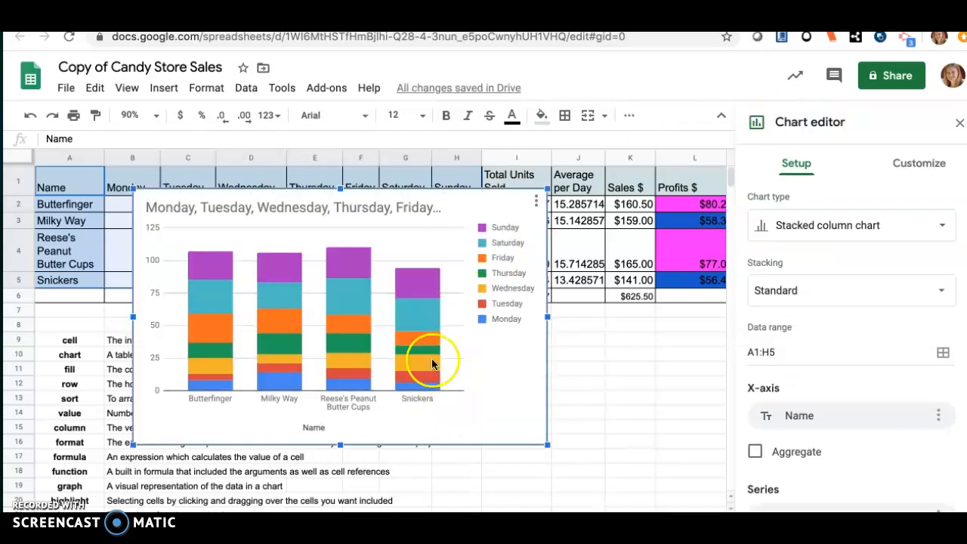
pyautogui.click(934, 228)
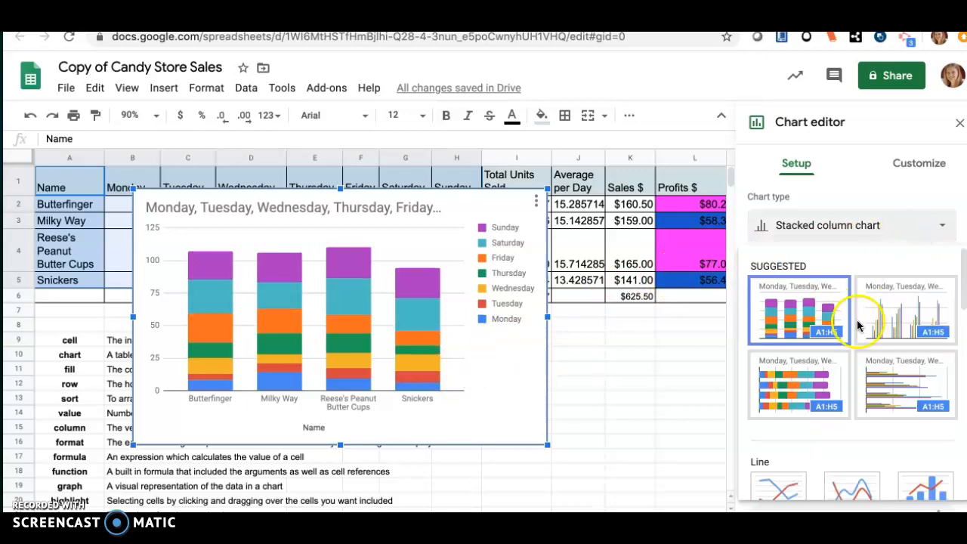
pyautogui.click(885, 321)
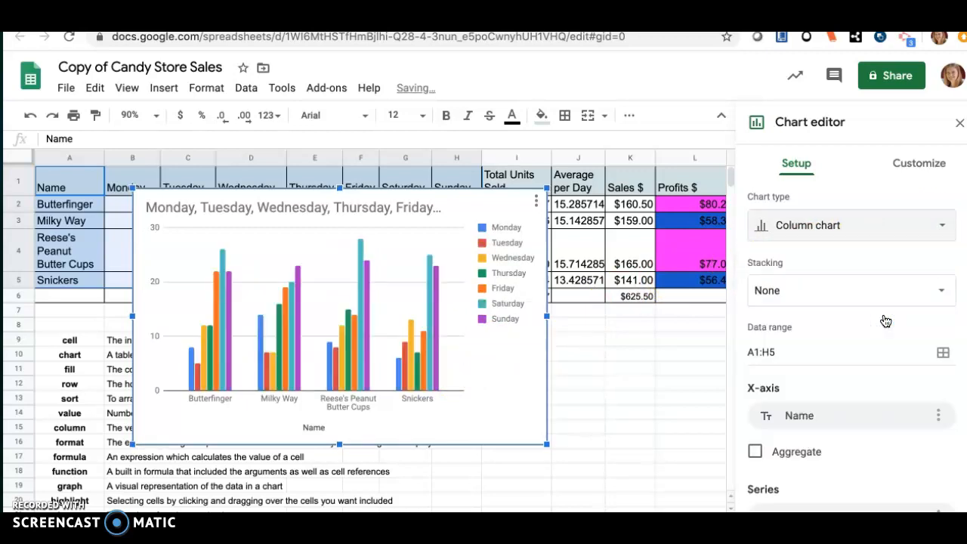
# - Change the chart title to "Candy Store Sales"
pyautogui.click(321, 217)
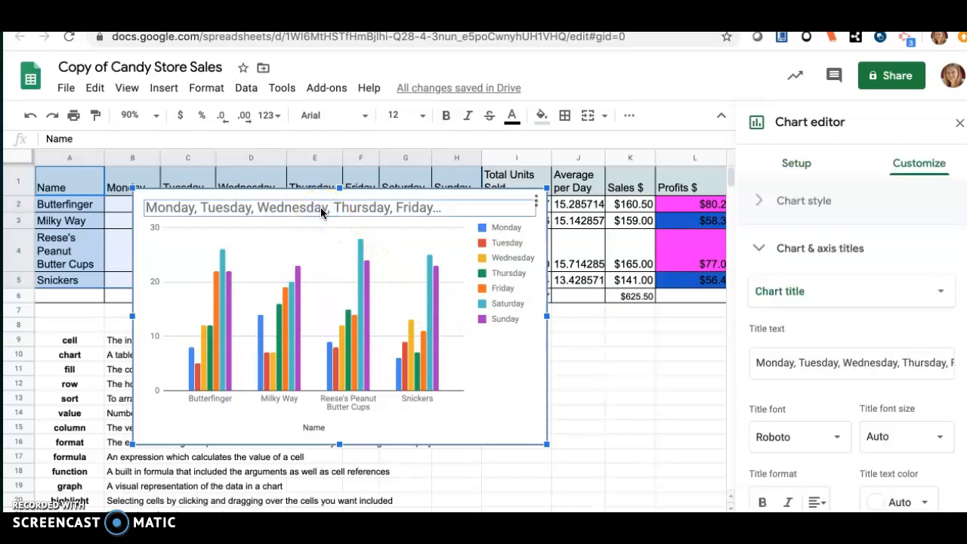
pyautogui.click(321, 208)
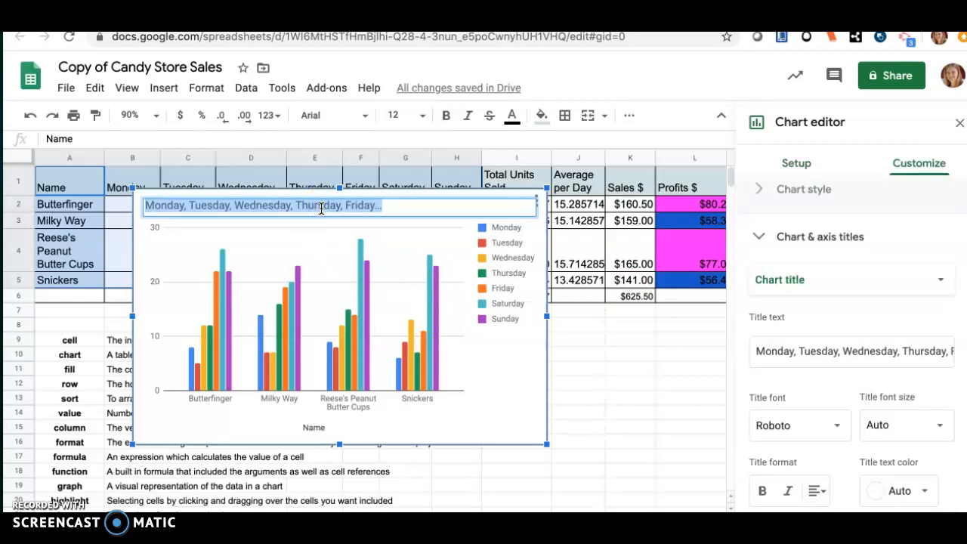
pyautogui.write('Candy Store Sales')
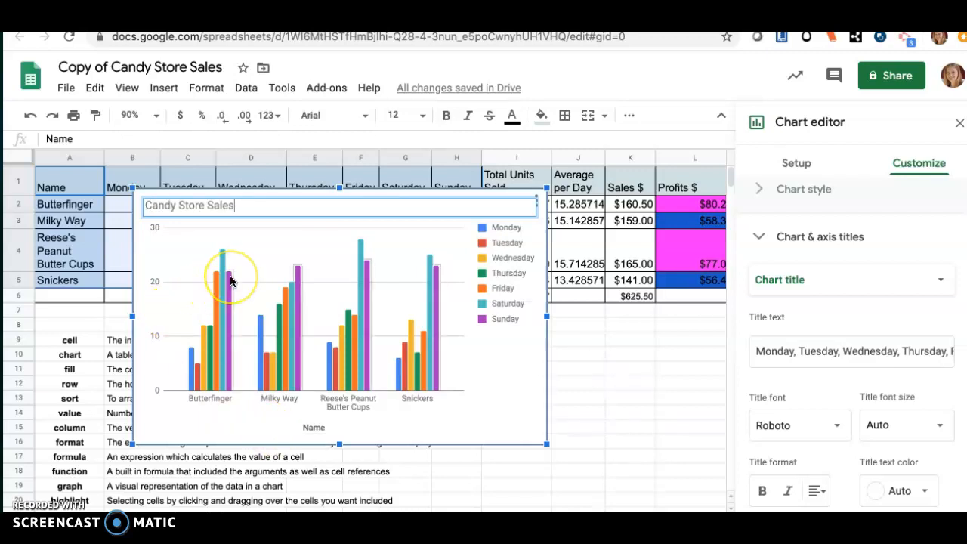
pyautogui.click(515, 376)
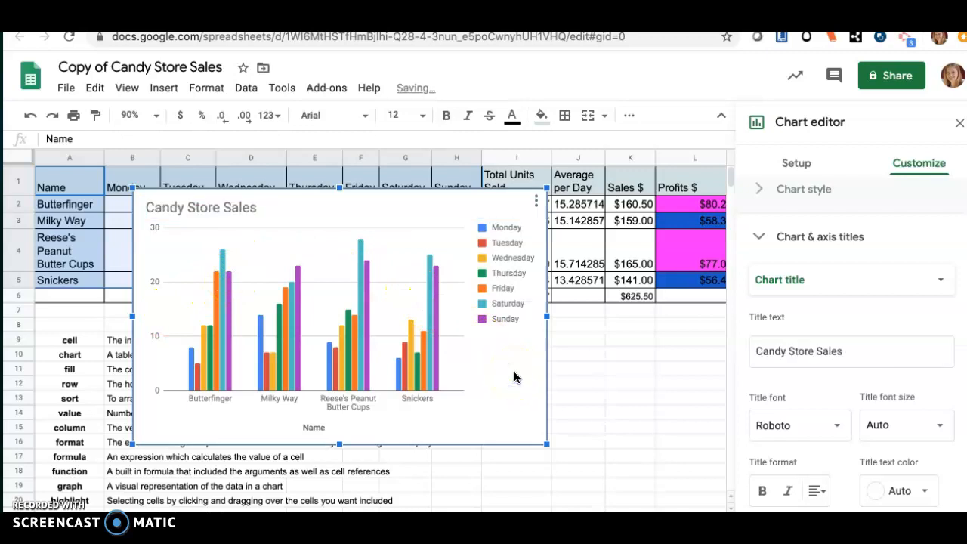
# - Move the chart below the sales table so it no longer covers the data, and close the chart editor
pyautogui.click(455, 191)
pyautogui.moveTo(455, 191); pyautogui.dragTo(670, 322)
pyautogui.scroll(-1, 670, 321)
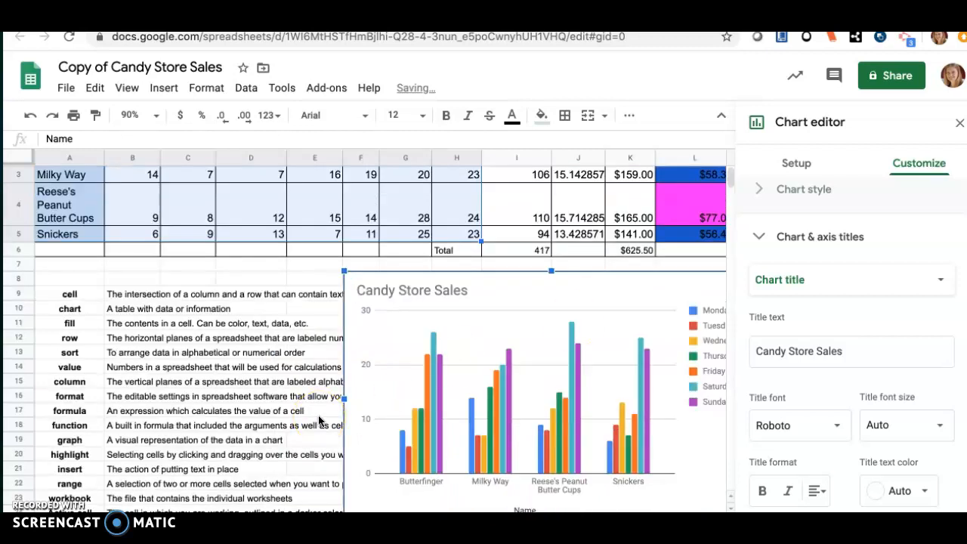
pyautogui.click(206, 416)
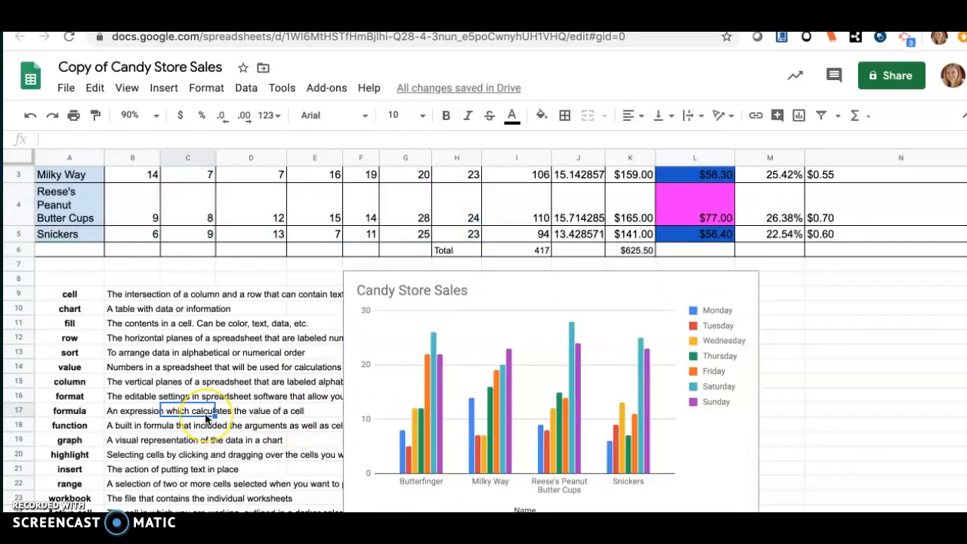
pyautogui.scroll(1, 206, 418)
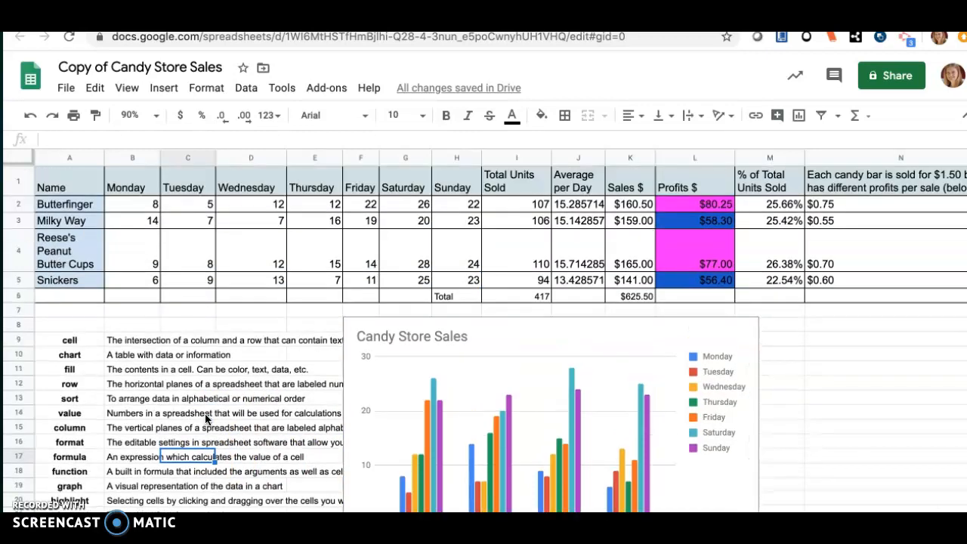